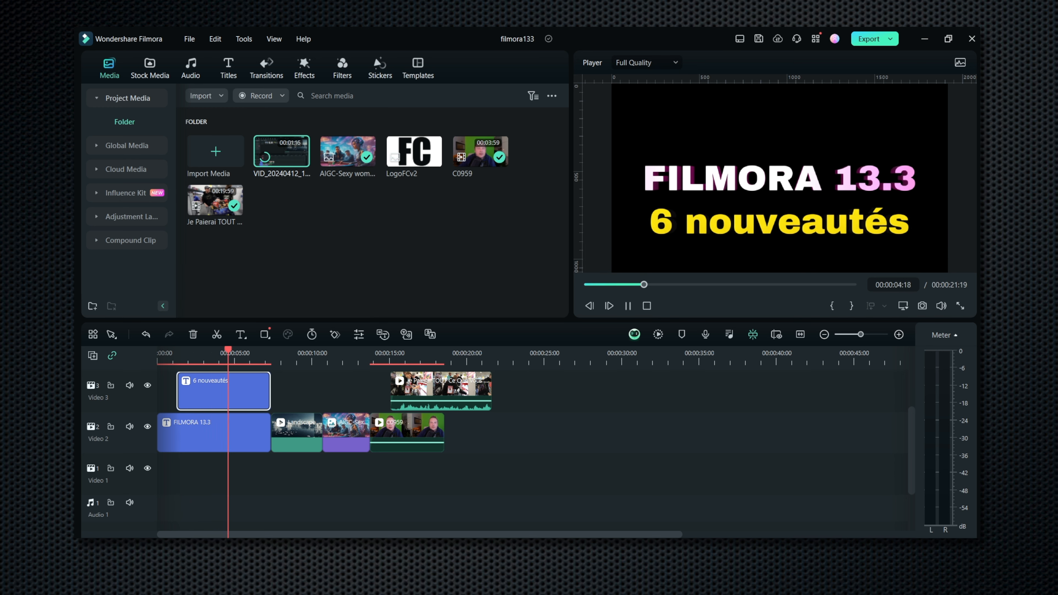
# Step: Download the Dix Gris basic filter, place it on the Video 3 track above the landscape clip and play back the result
pyautogui.press('space')
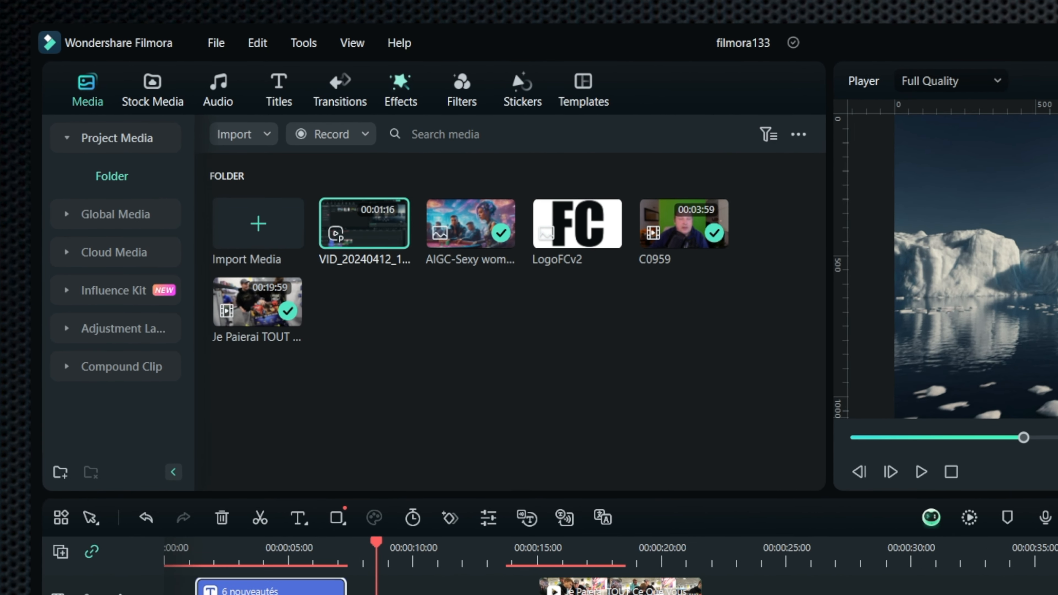
pyautogui.click(401, 89)
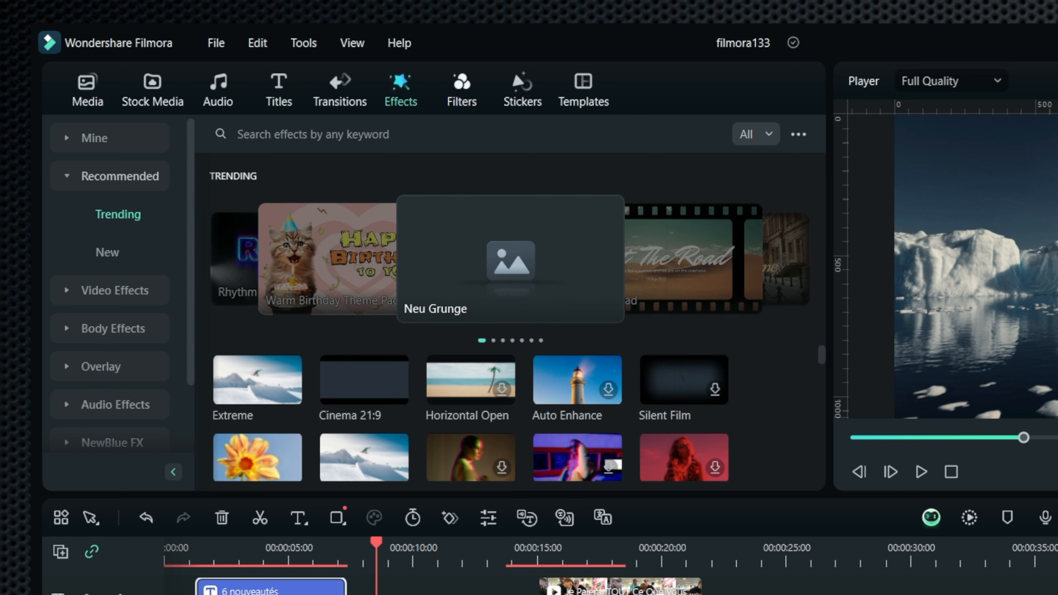
pyautogui.click(462, 90)
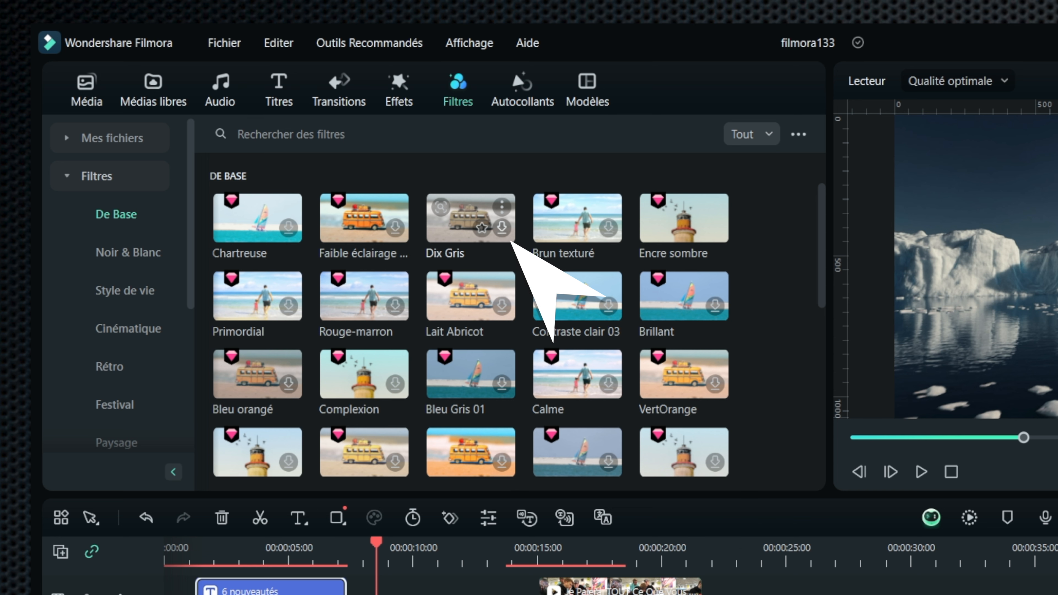
pyautogui.click(503, 228)
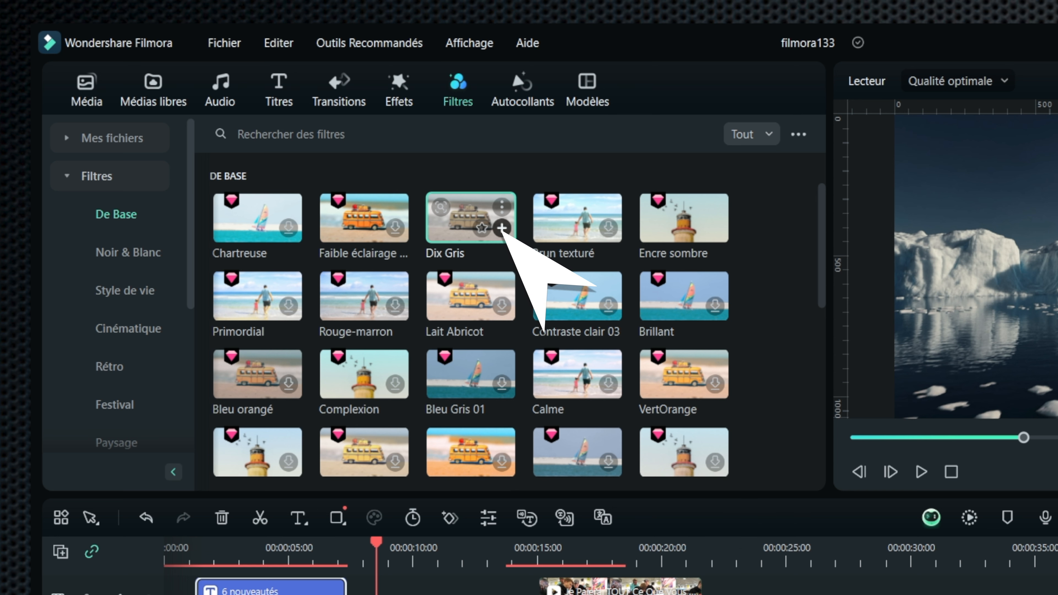
pyautogui.click(503, 228)
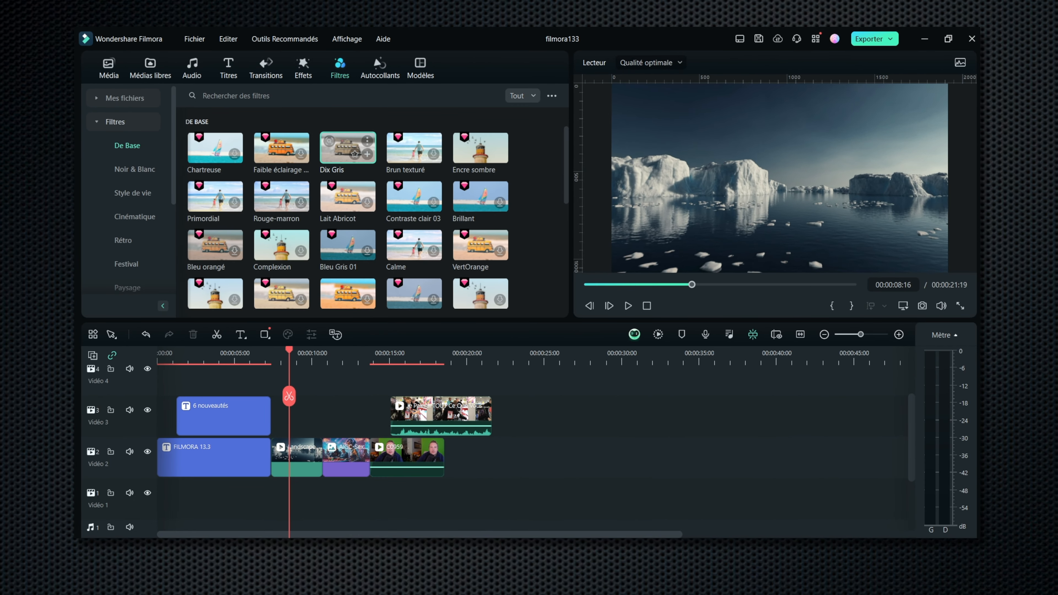
pyautogui.moveTo(348, 148); pyautogui.dragTo(269, 395)
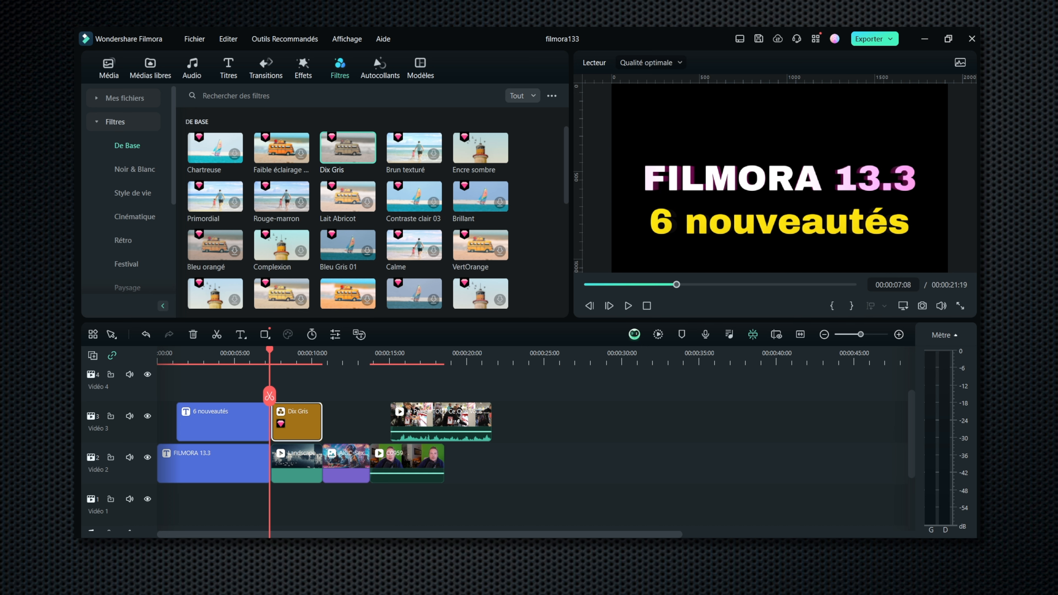
pyautogui.press('space')
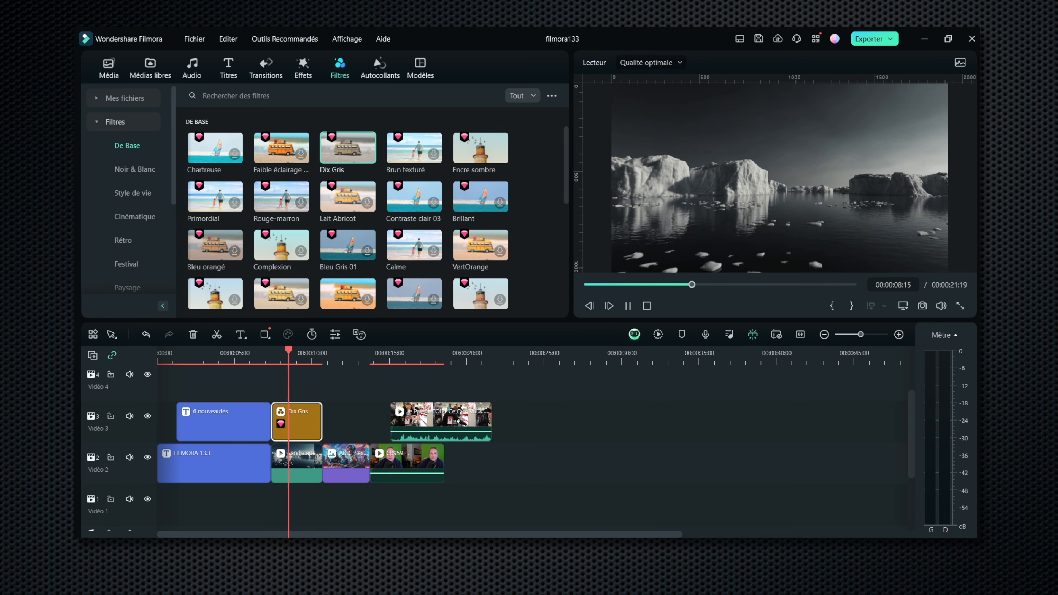
pyautogui.press('space')
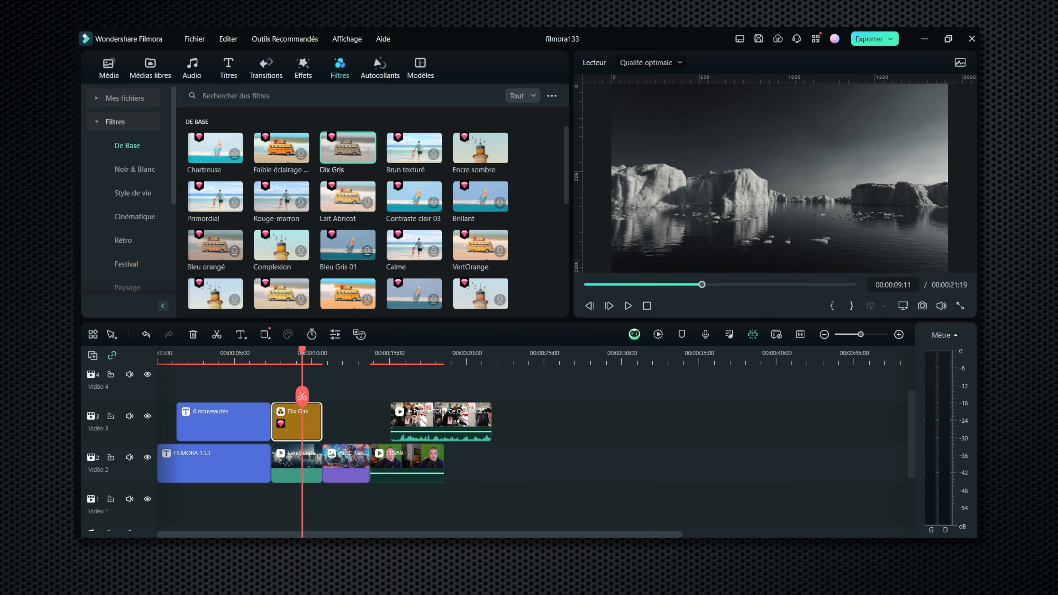
# Step: Browse the basic filters and the list of filter categories, and move the playhead near the start of the filtered landscape clip
pyautogui.scroll(-10, 347, 221)
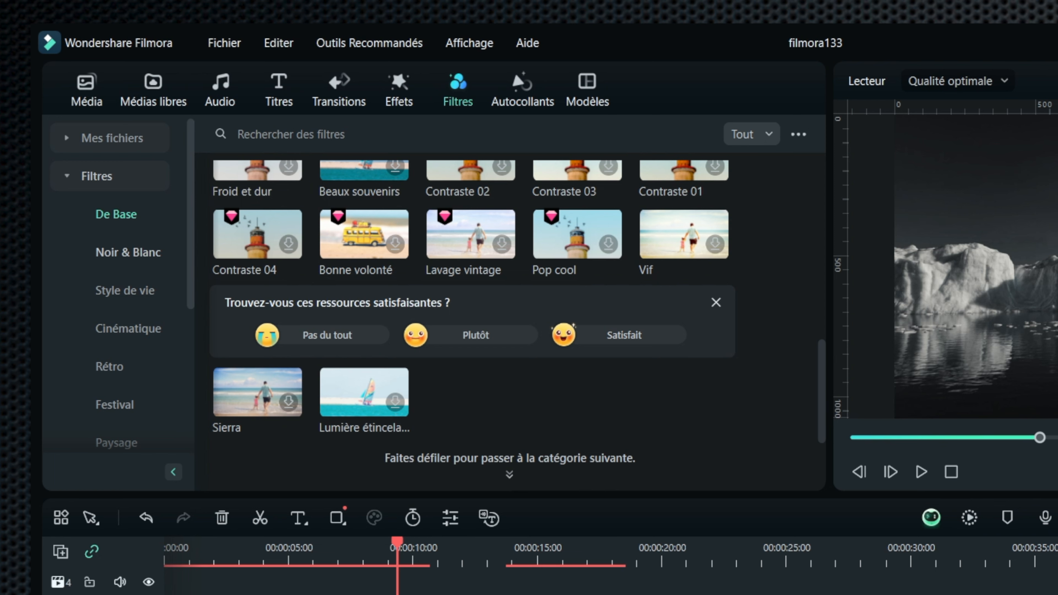
pyautogui.scroll(-2, 125, 291)
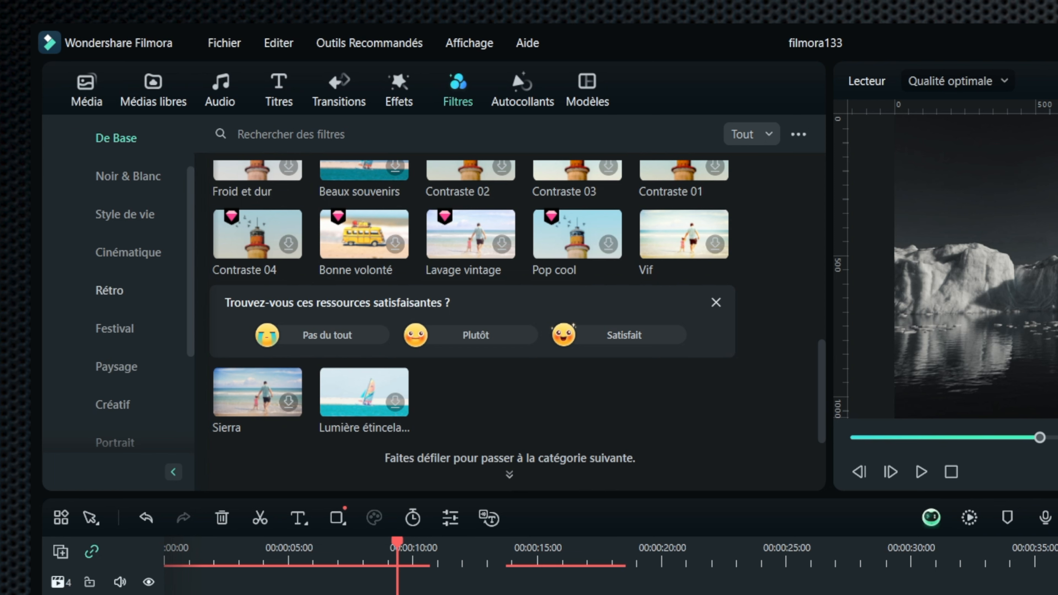
pyautogui.scroll(-2, 125, 291)
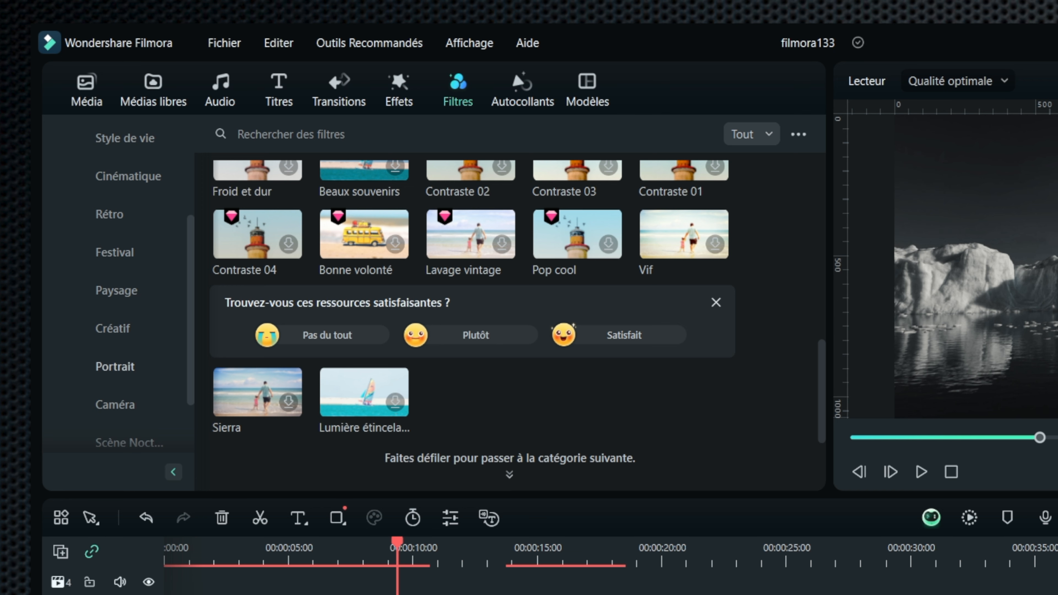
pyautogui.scroll(-1, 125, 404)
pyautogui.scroll(-1, 125, 405)
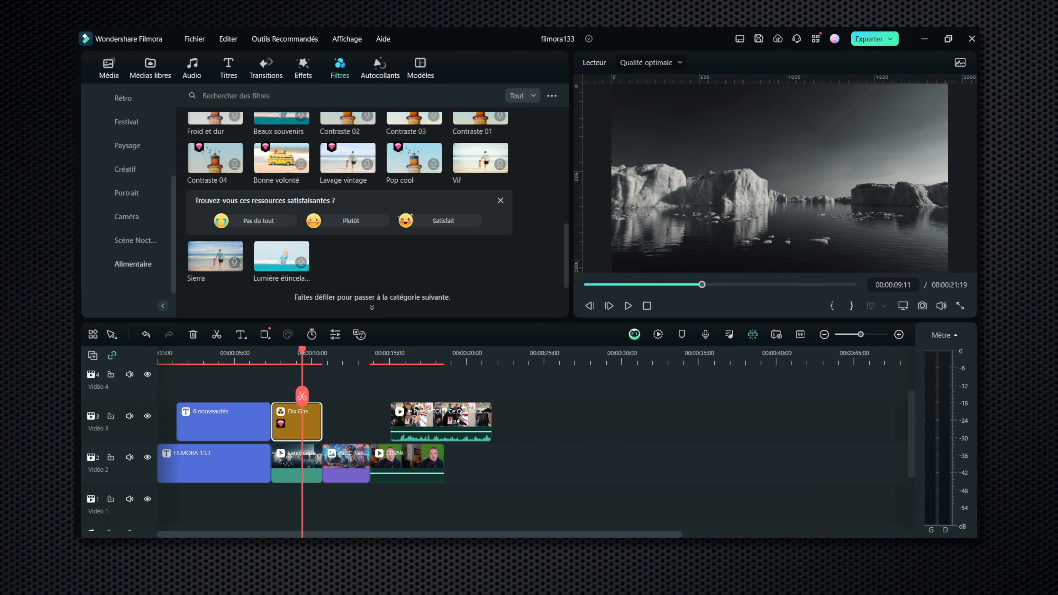
pyautogui.press('Up')
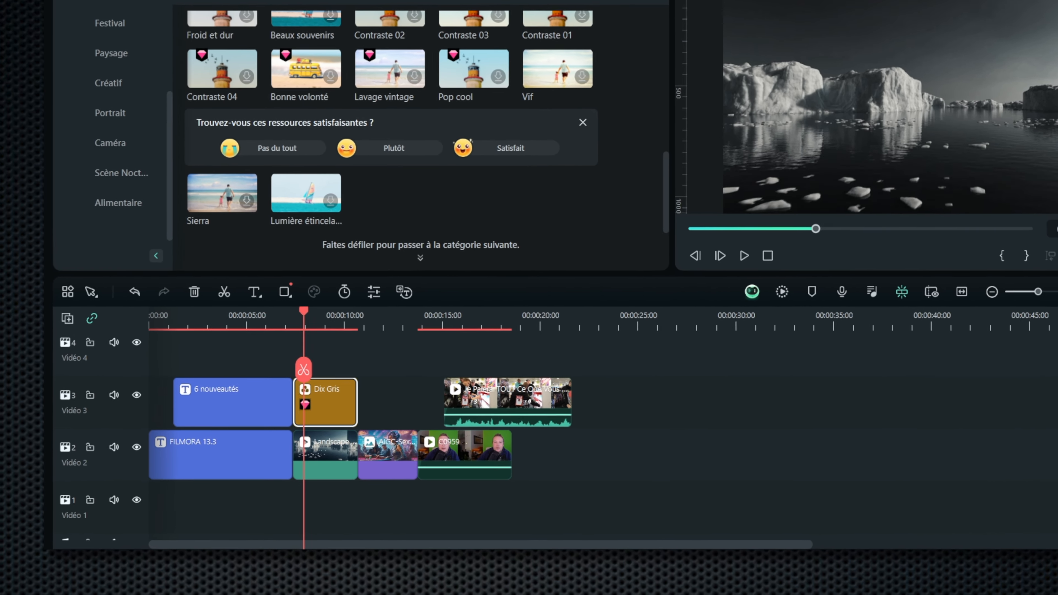
pyautogui.press('Right')
pyautogui.press('Right')
pyautogui.press('Right')
pyautogui.press('Right')
pyautogui.press('Right')
pyautogui.press('Right')
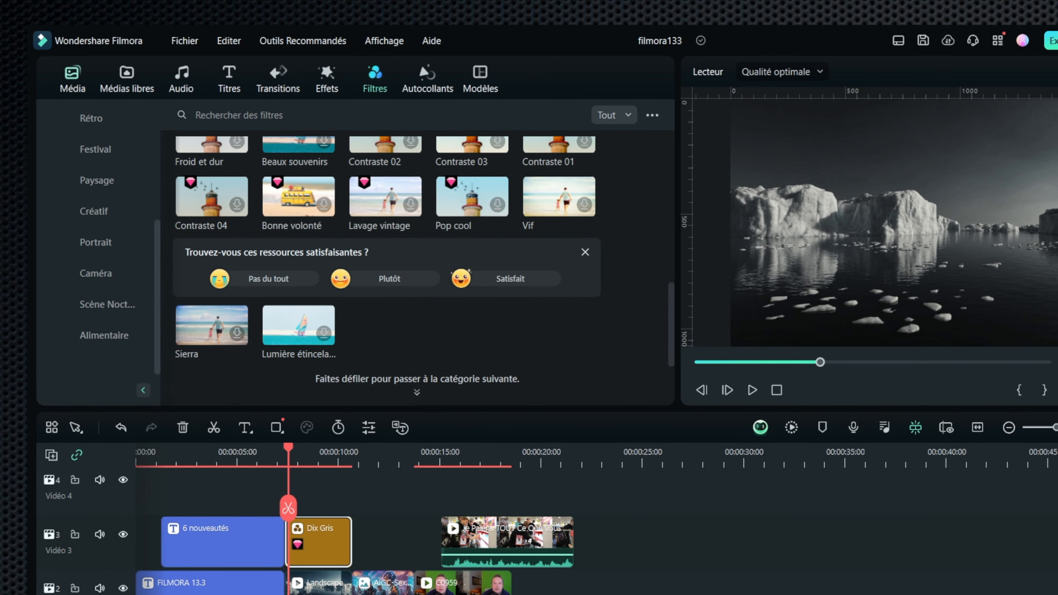
# Step: Preview Influence Kit logo reveal templates, including Pixel numérique 02 and Voler dans, and start creating one with Pixel numérique 01
pyautogui.click(72, 79)
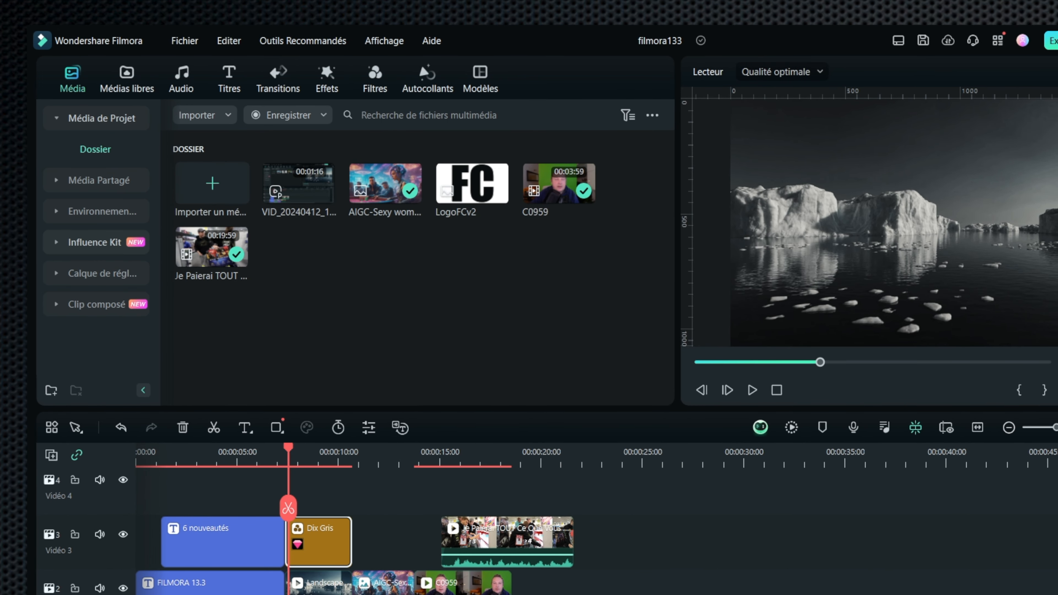
pyautogui.click(95, 242)
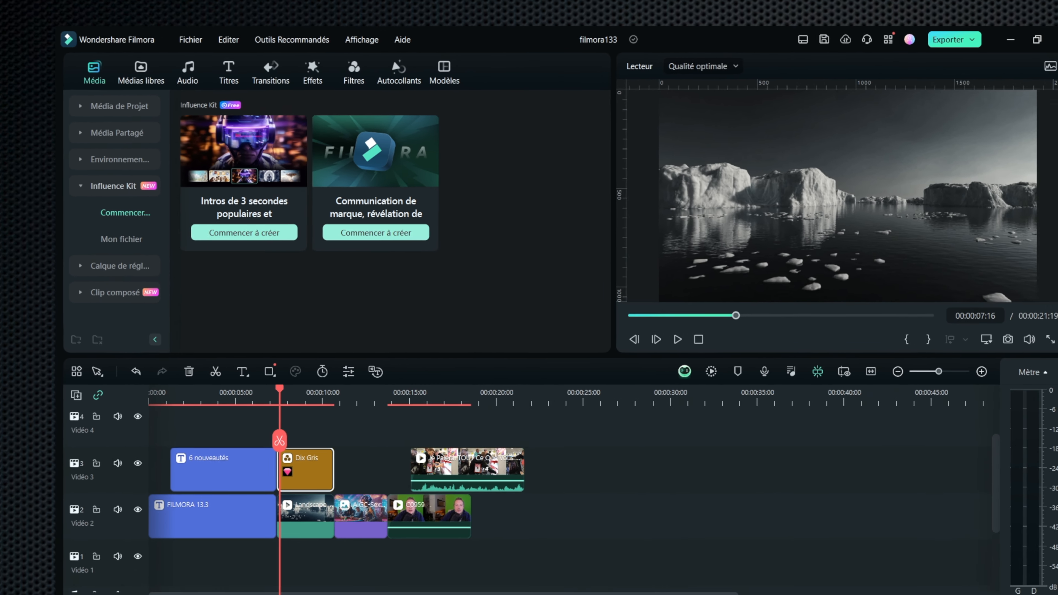
pyautogui.click(376, 232)
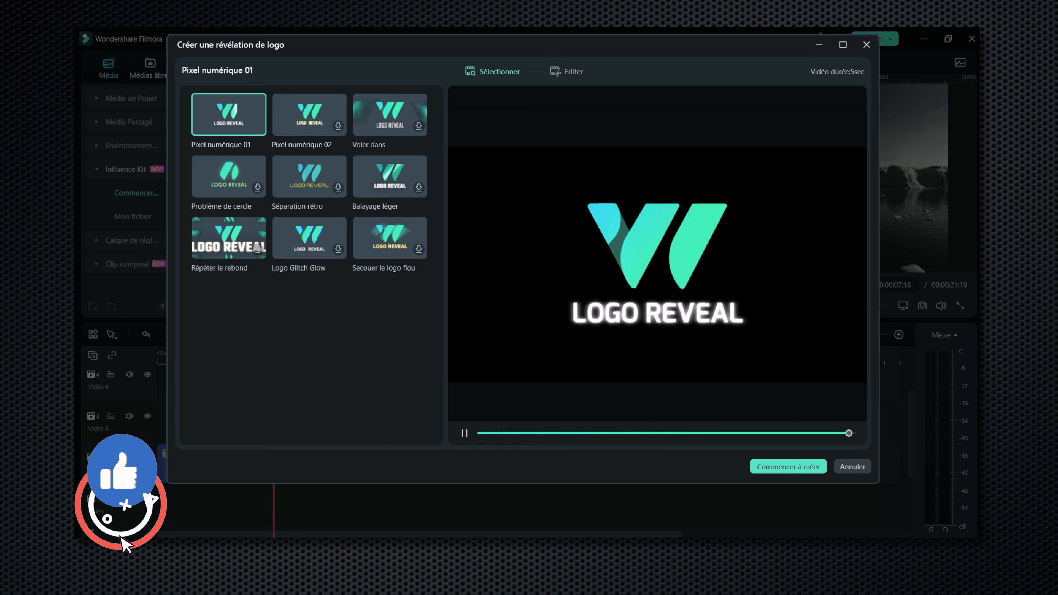
pyautogui.click(309, 114)
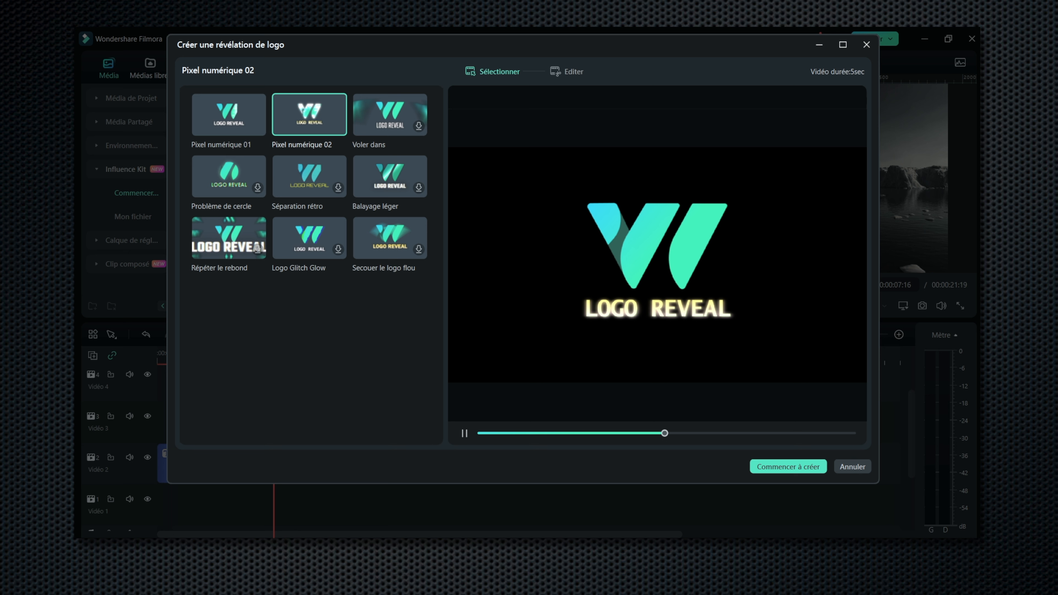
pyautogui.click(390, 114)
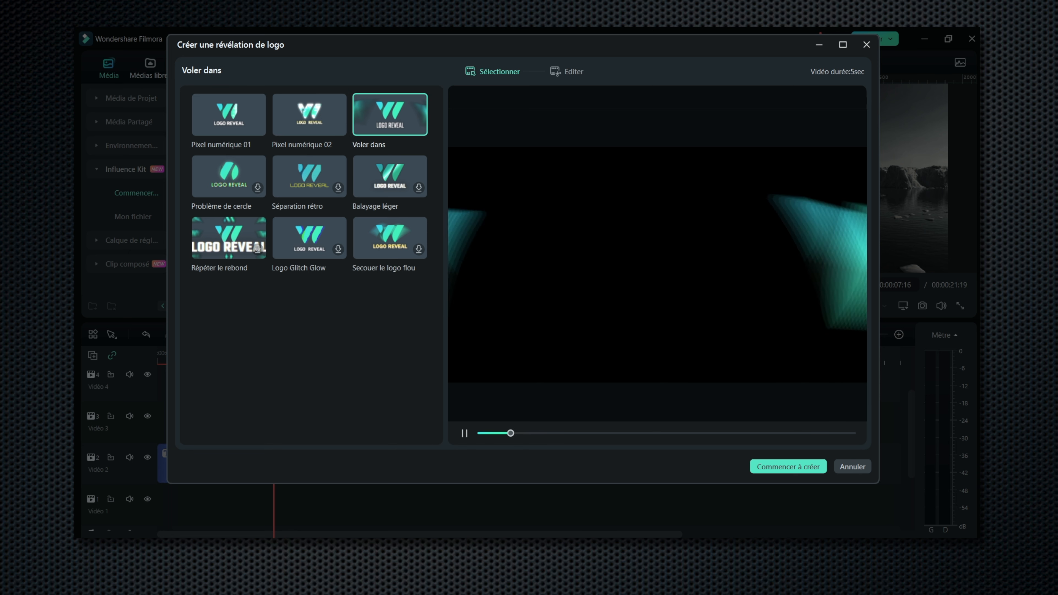
pyautogui.click(229, 114)
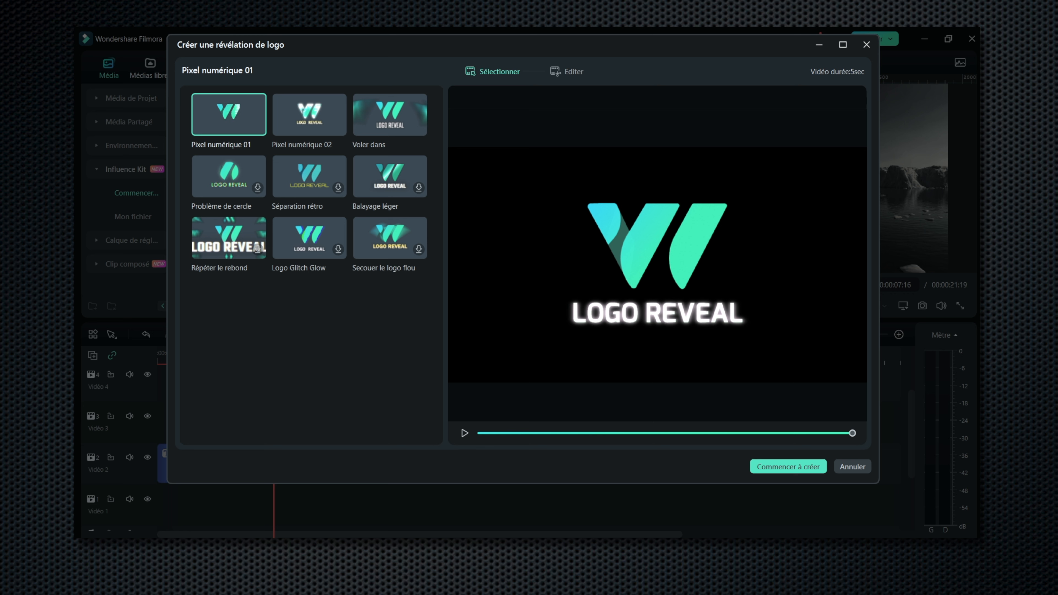
pyautogui.click(784, 468)
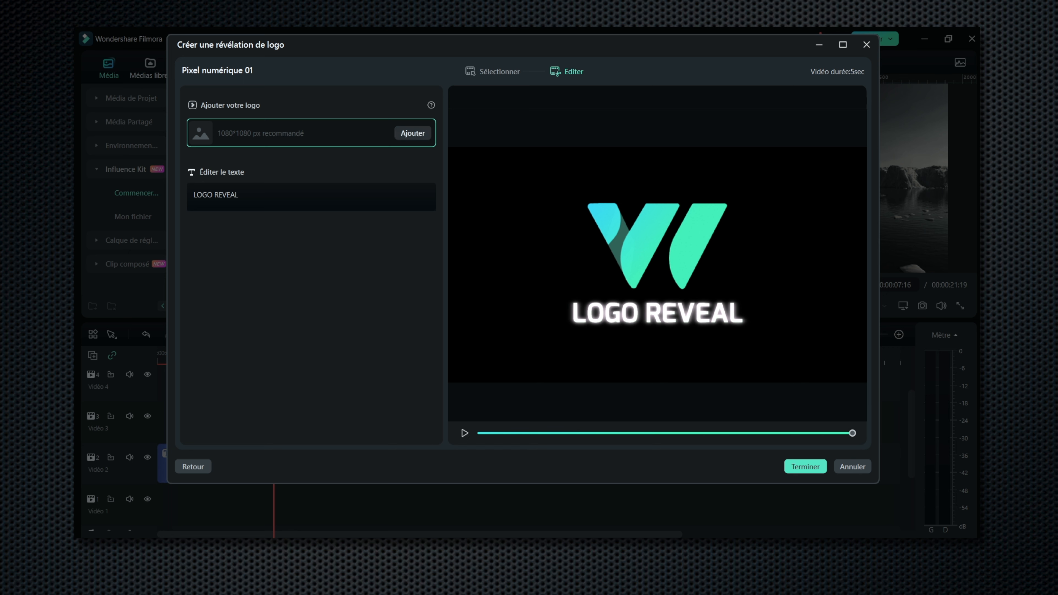
# Step: Add LogoFCv2.png from the Documents folder as the logo of the reveal
pyautogui.click(412, 133)
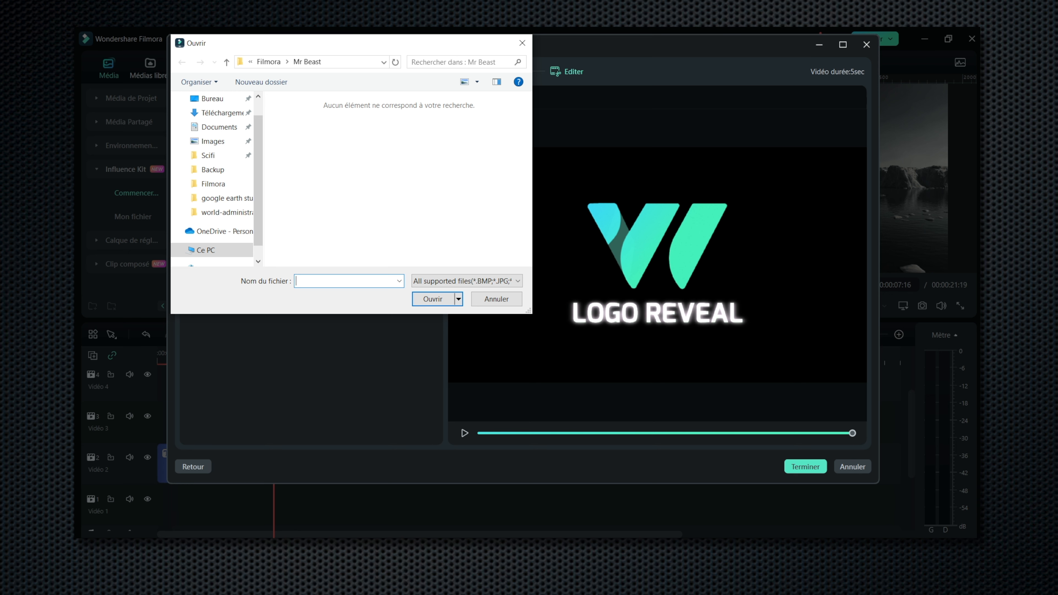
pyautogui.click(219, 127)
pyautogui.doubleClick(300, 229)
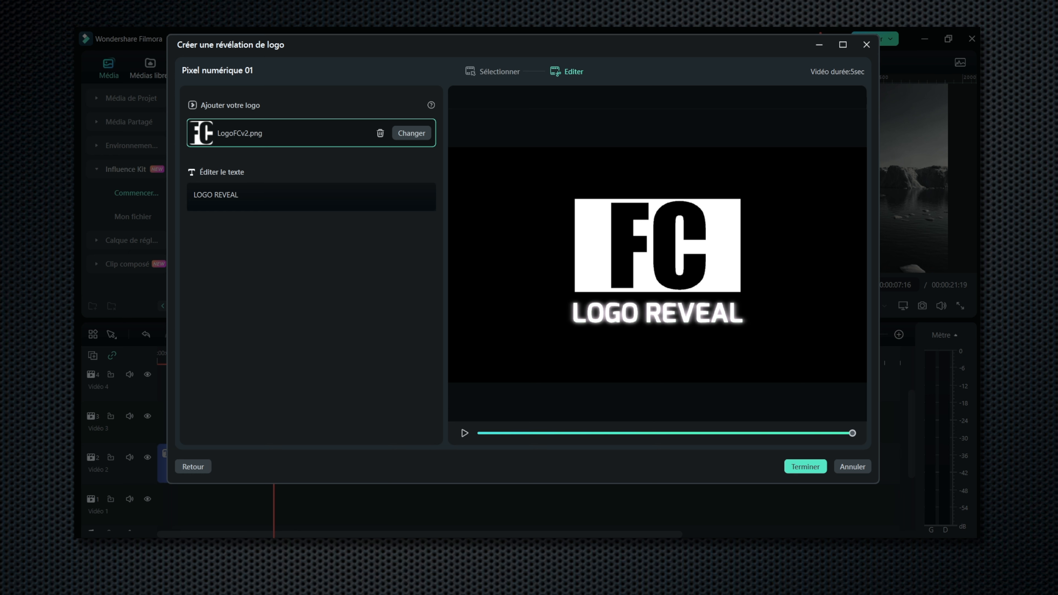
# Step: Replace the LOGO REVEAL text with the creator's full name
pyautogui.click(250, 196)
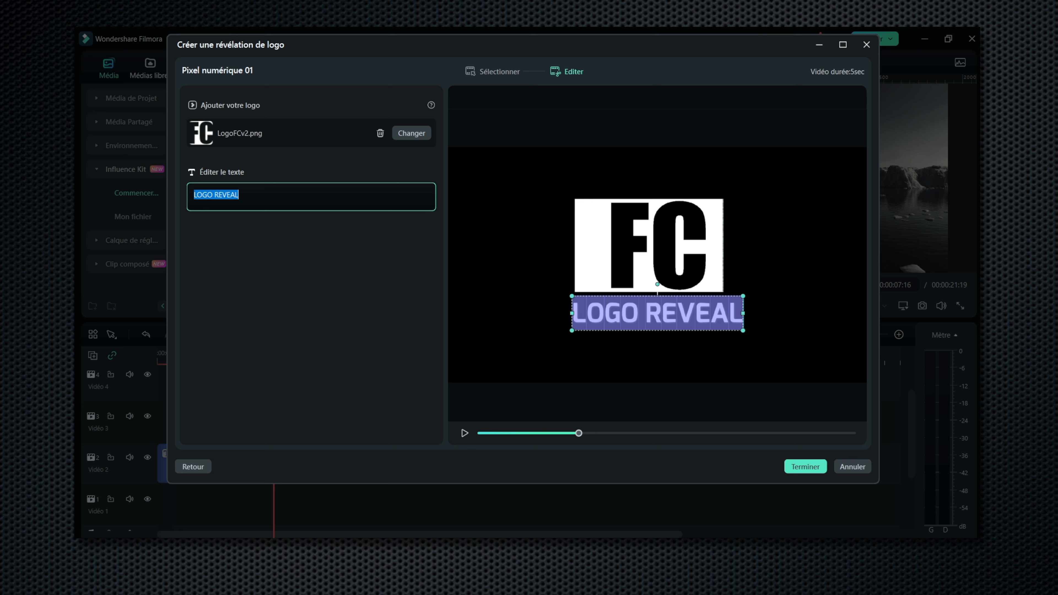
pyautogui.write('Franc')
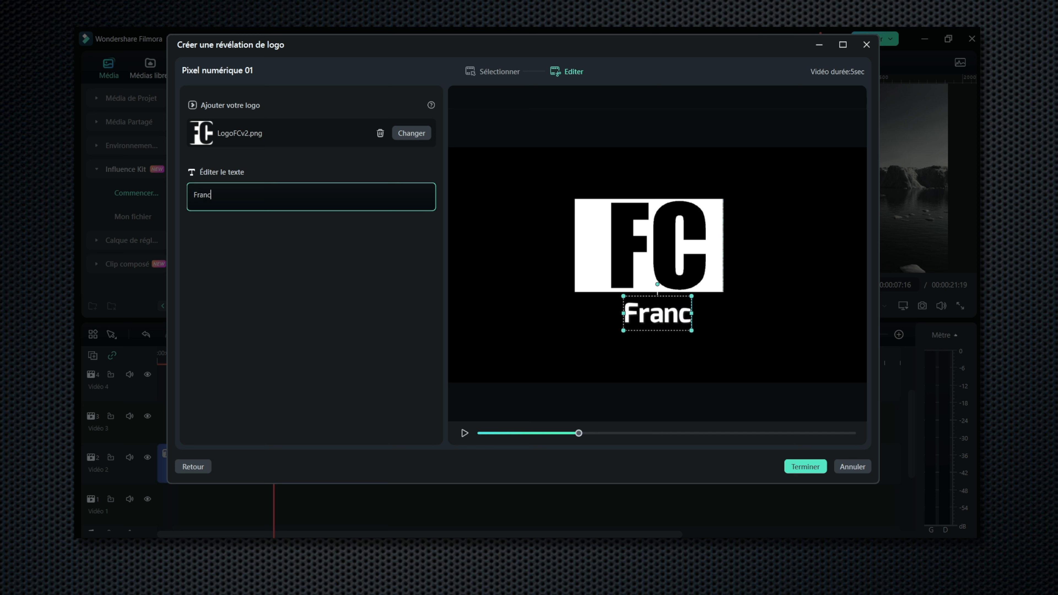
pyautogui.write('ois Carment')
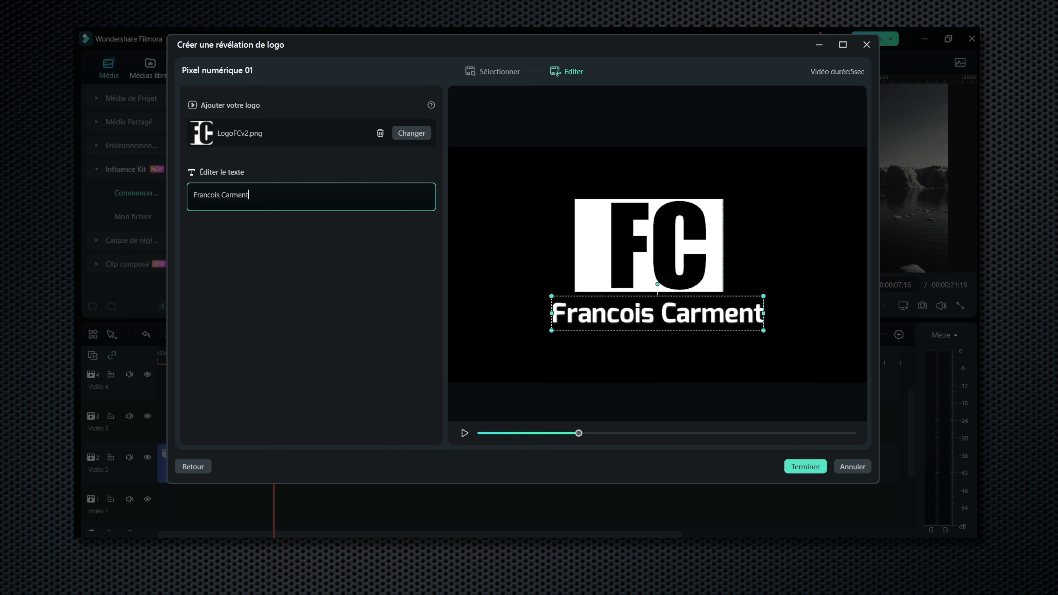
pyautogui.press('Return')
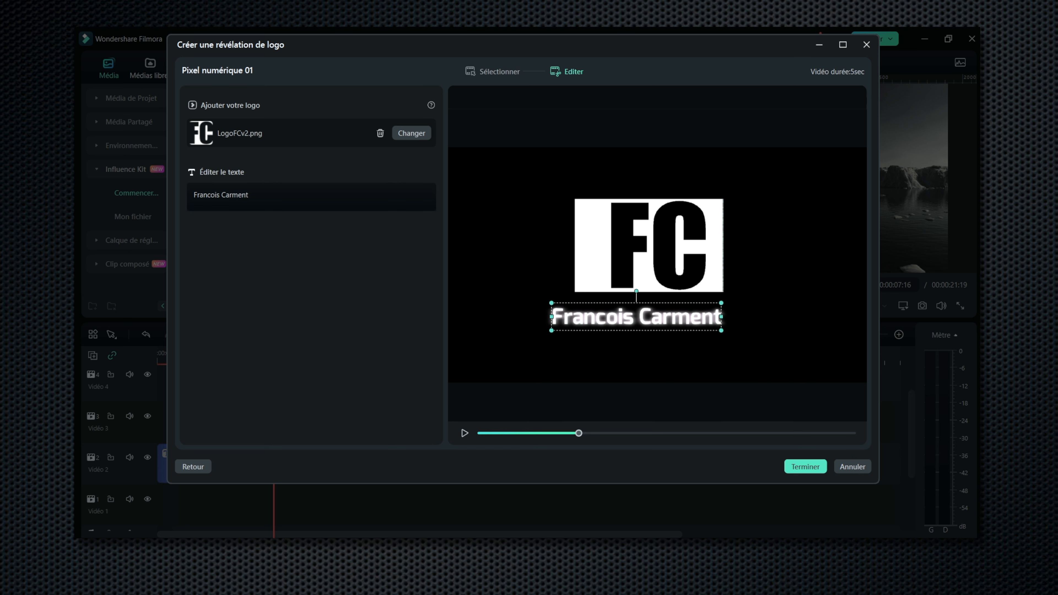
# Step: Shrink the name text, centre it beneath the FC logo and finish the logo reveal
pyautogui.moveTo(637, 317)
pyautogui.mouseDown()
pyautogui.moveTo(660, 310)
pyautogui.moveTo(647, 314)
pyautogui.mouseUp()
pyautogui.moveTo(732, 328); pyautogui.dragTo(734, 328)
pyautogui.moveTo(648, 314); pyautogui.dragTo(651, 311)
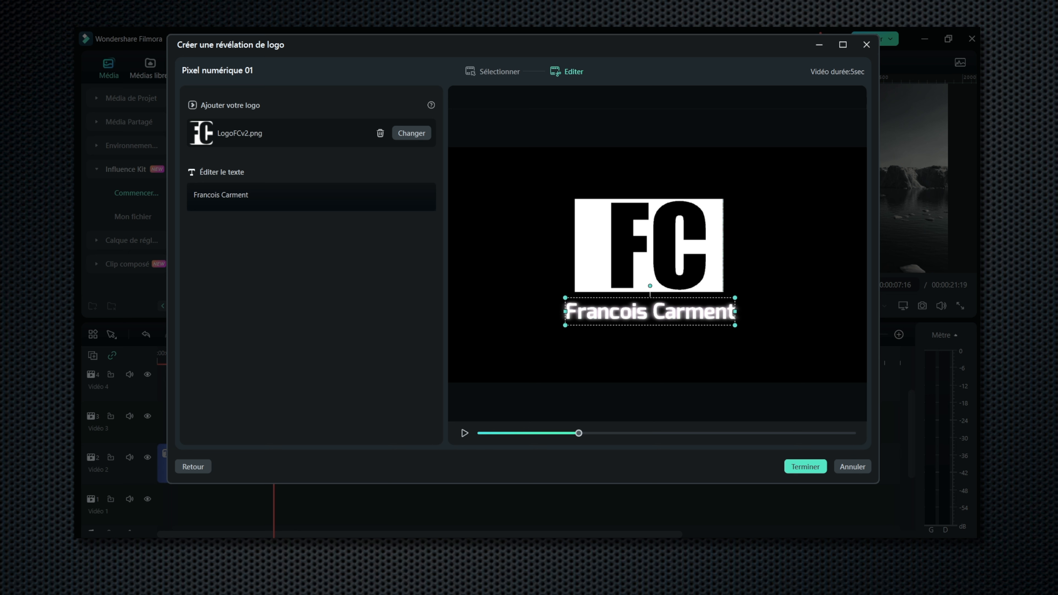
pyautogui.moveTo(737, 326); pyautogui.dragTo(708, 321)
pyautogui.moveTo(637, 309); pyautogui.dragTo(658, 304)
pyautogui.click(804, 466)
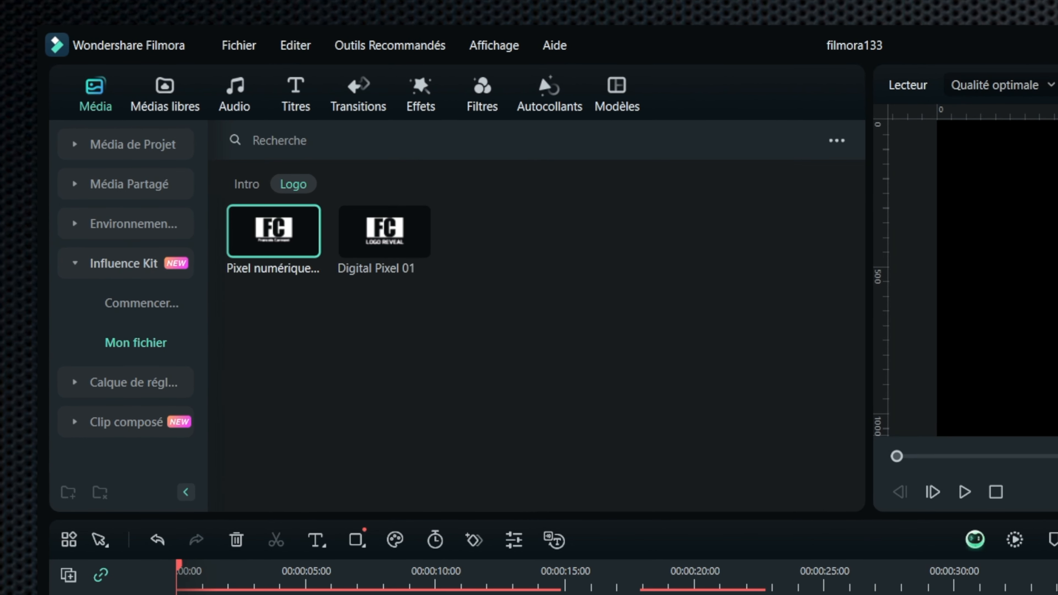
# Step: Place the finished logo reveal on the Video 4 track above the landscape clip, trim it to that clip's end and play it back
pyautogui.moveTo(292, 238)
pyautogui.moveTo(288, 235); pyautogui.dragTo(348, 404)
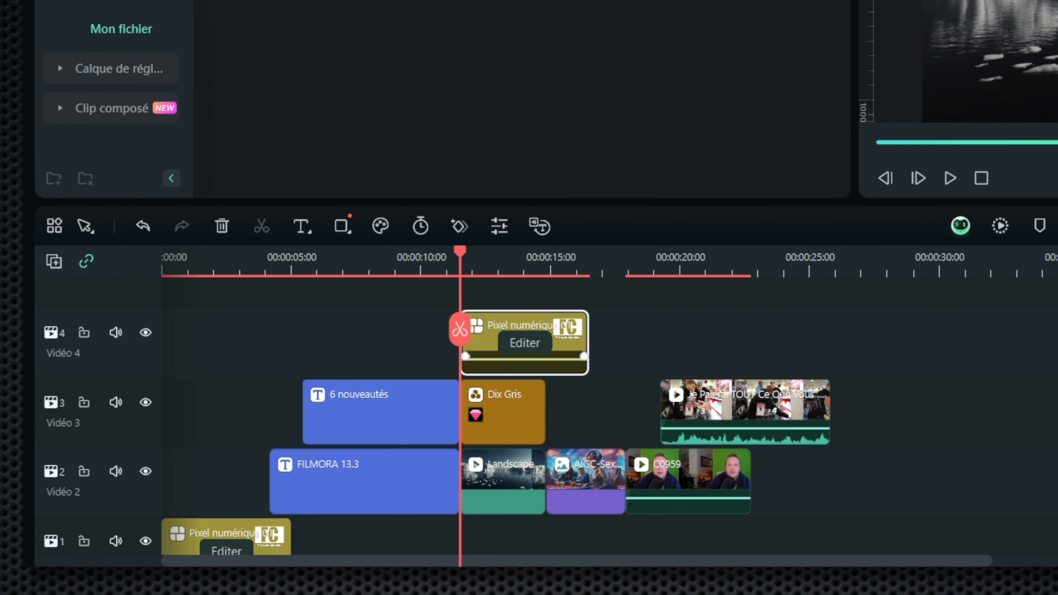
pyautogui.moveTo(588, 342); pyautogui.dragTo(544, 341)
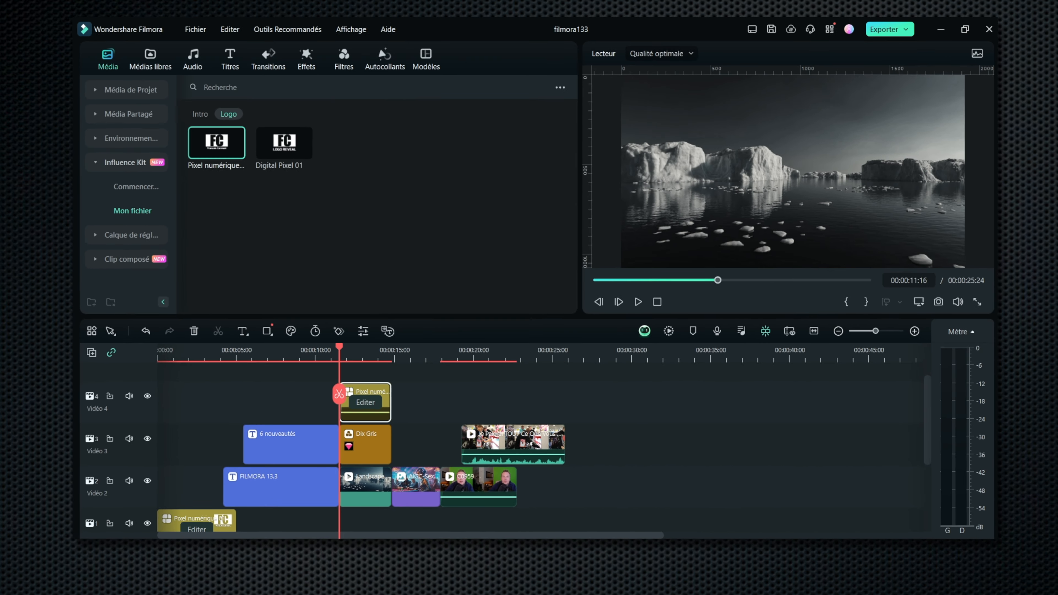
pyautogui.press('space')
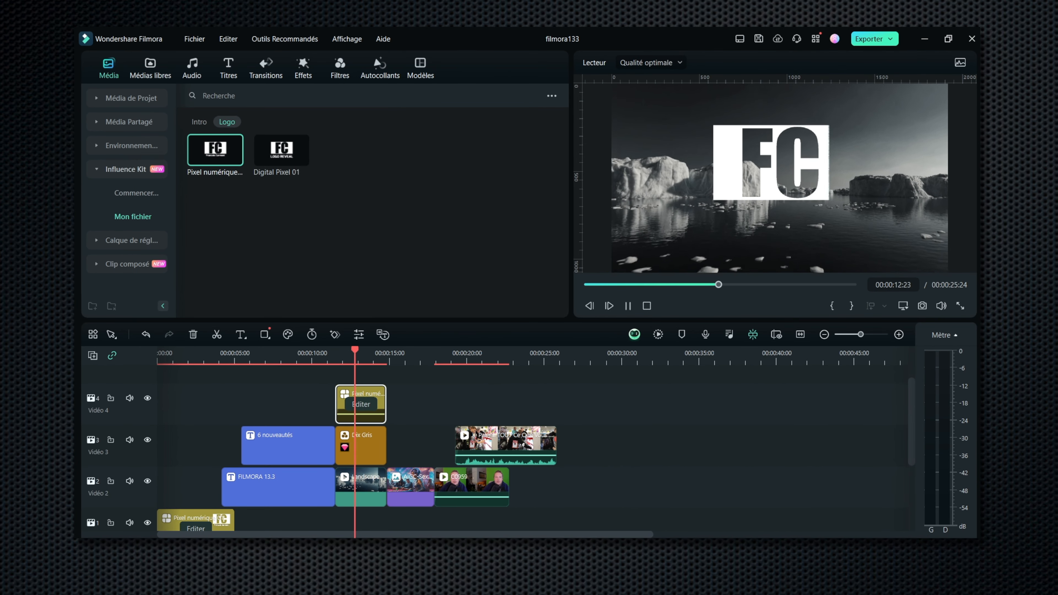
pyautogui.press('space')
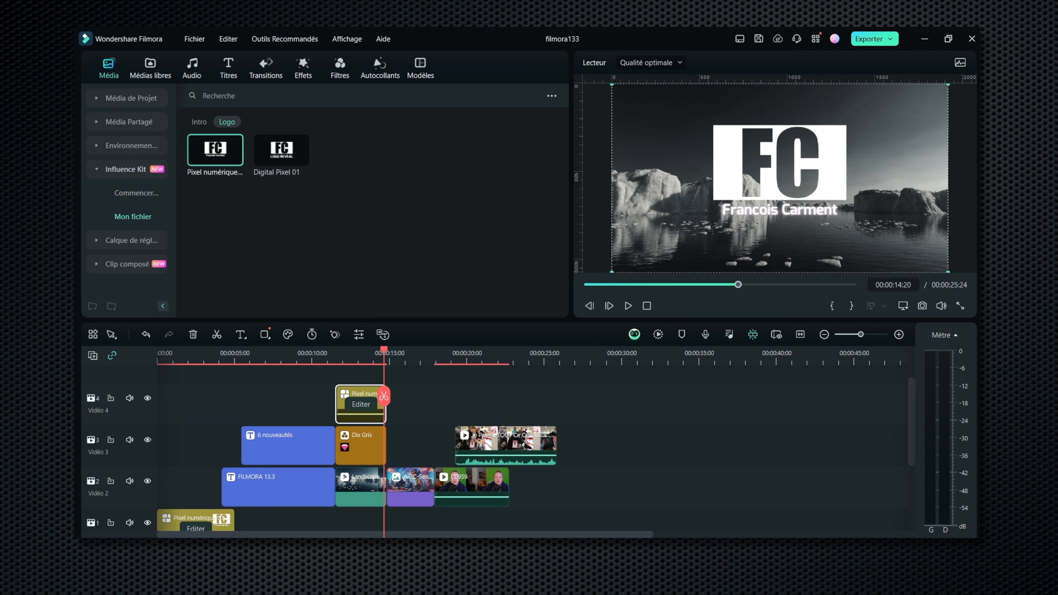
# Step: Scale the logo reveal down in the preview, move it into the sky above the icebergs and replay it from its start
pyautogui.moveTo(611, 84); pyautogui.dragTo(735, 152)
pyautogui.moveTo(873, 205); pyautogui.dragTo(819, 172)
pyautogui.moveTo(770, 144); pyautogui.dragTo(764, 135)
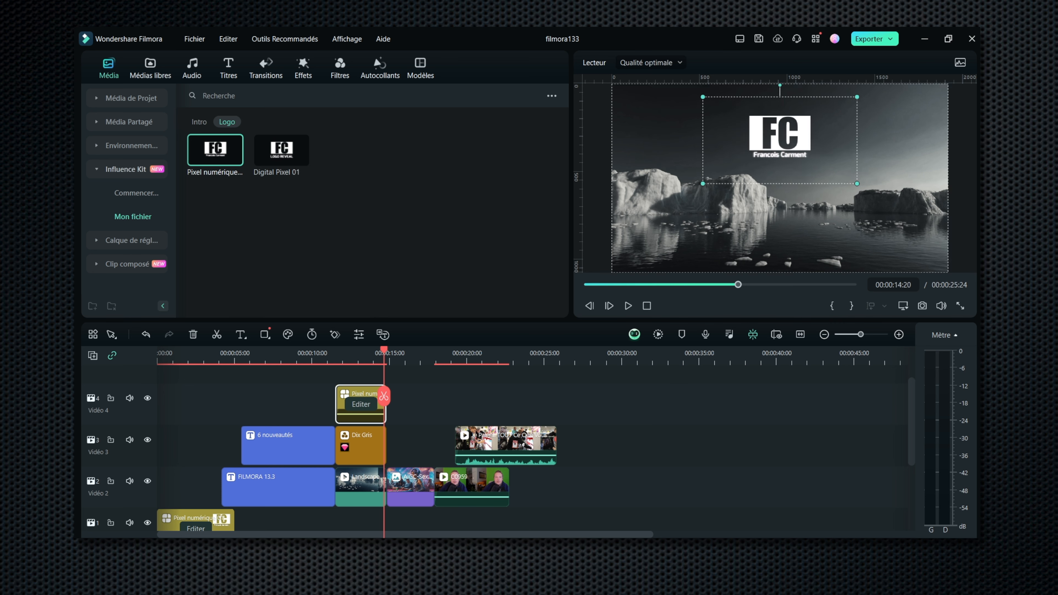
pyautogui.click(336, 354)
pyautogui.press('space')
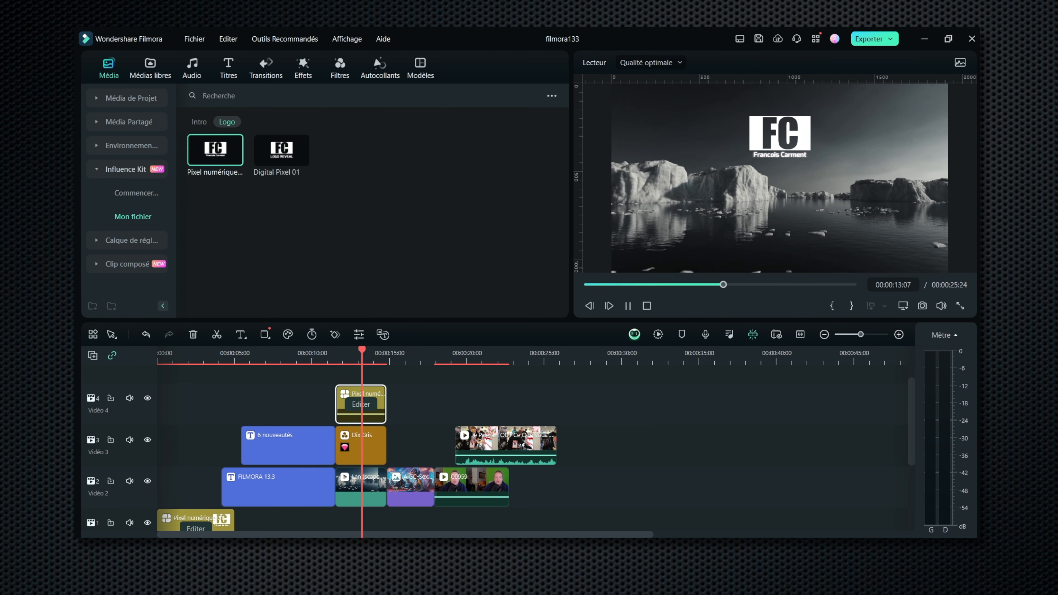
# Step: Play the timeline on to the cyberpunk image clip and show the rulers around the preview
pyautogui.press('space')
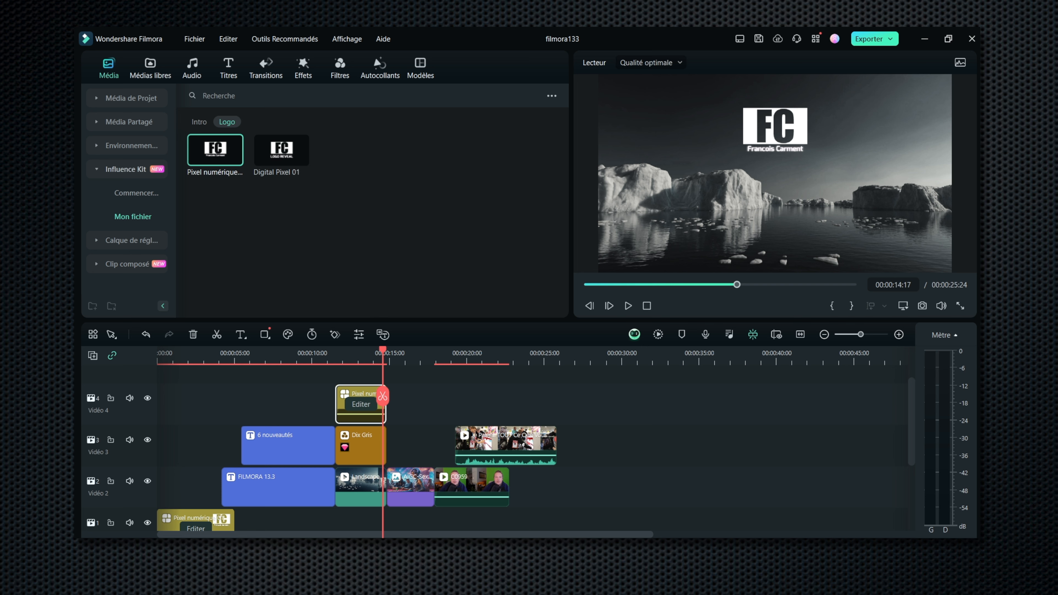
pyautogui.press('space')
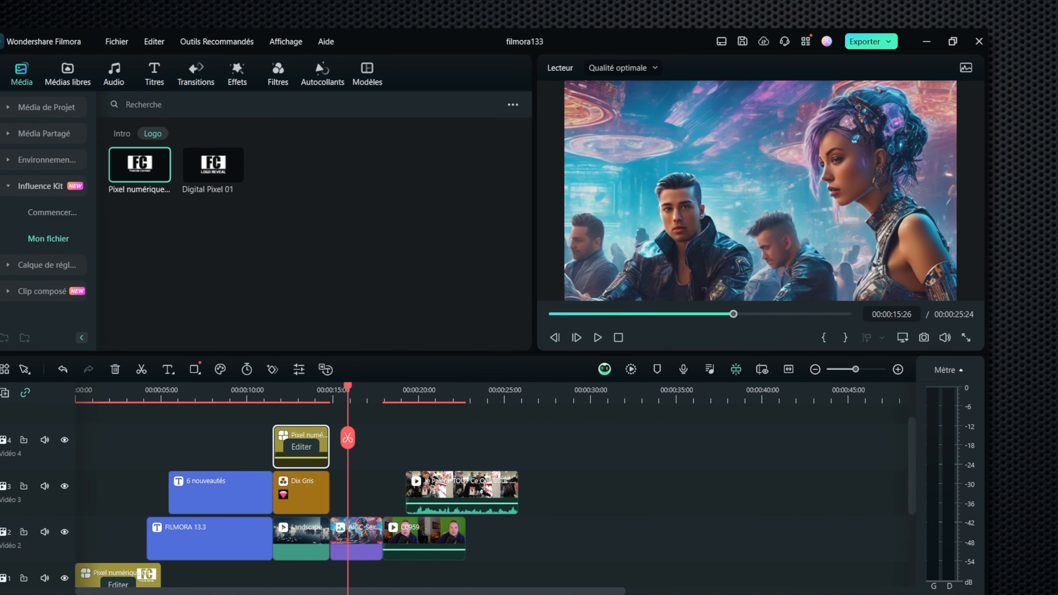
pyautogui.rightClick(752, 140)
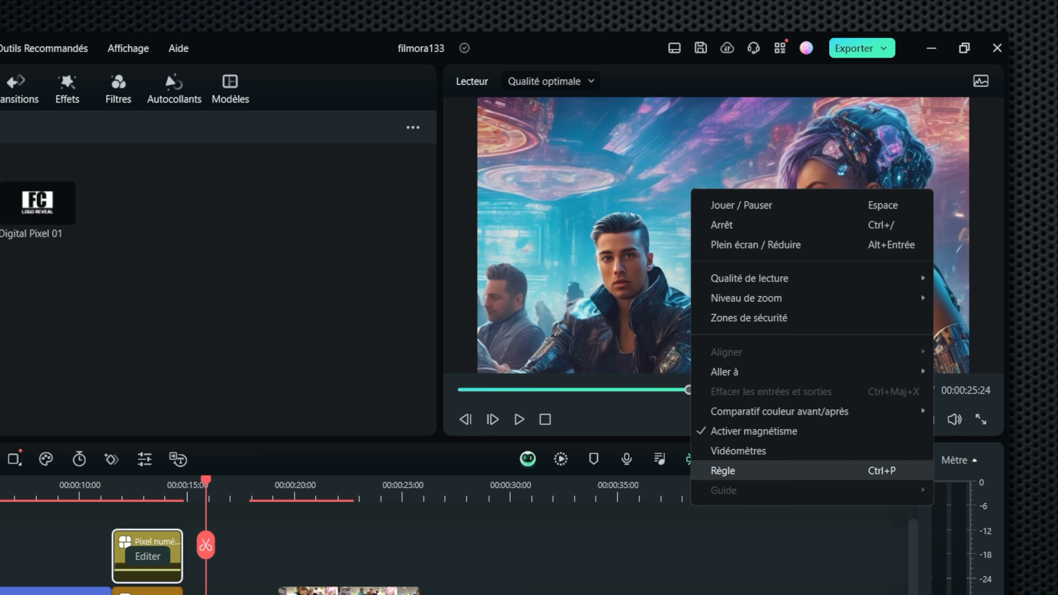
pyautogui.click(723, 471)
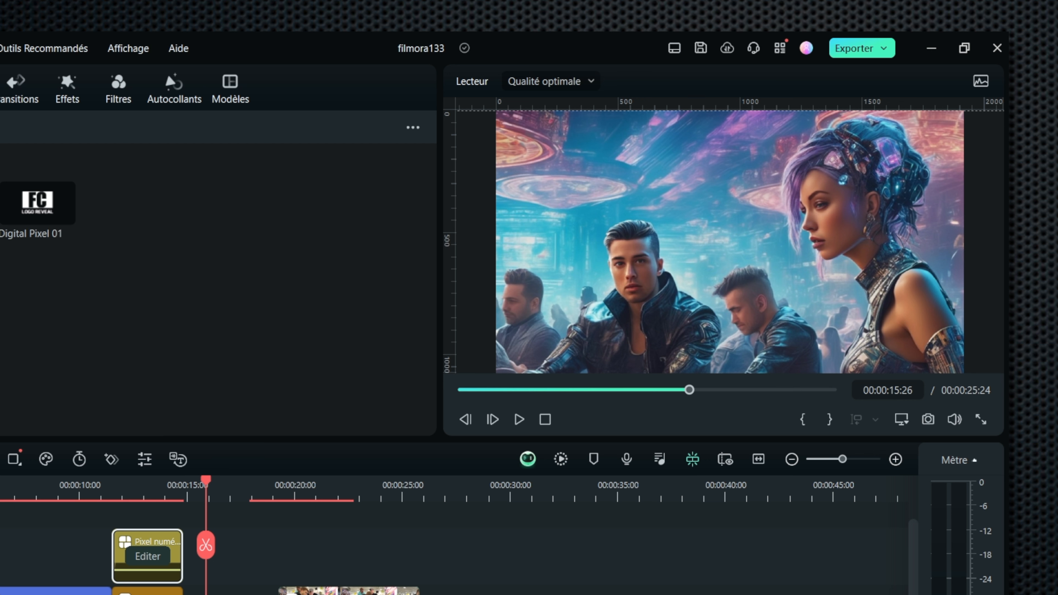
# Step: Add a green vertical guide at position 0 and move it to about 550 px across the preview
pyautogui.rightClick(720, 182)
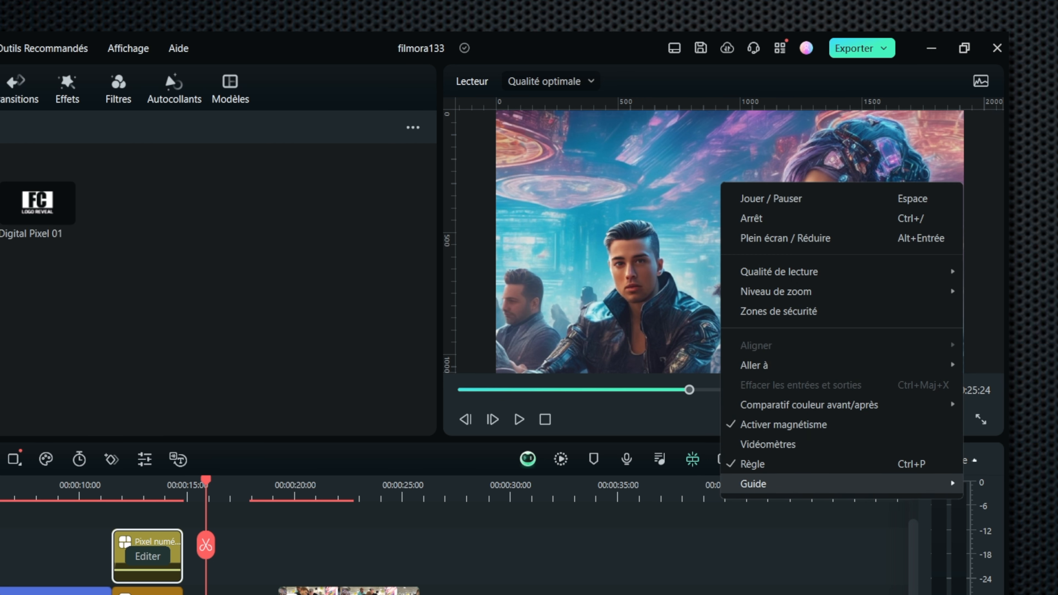
pyautogui.moveTo(754, 484)
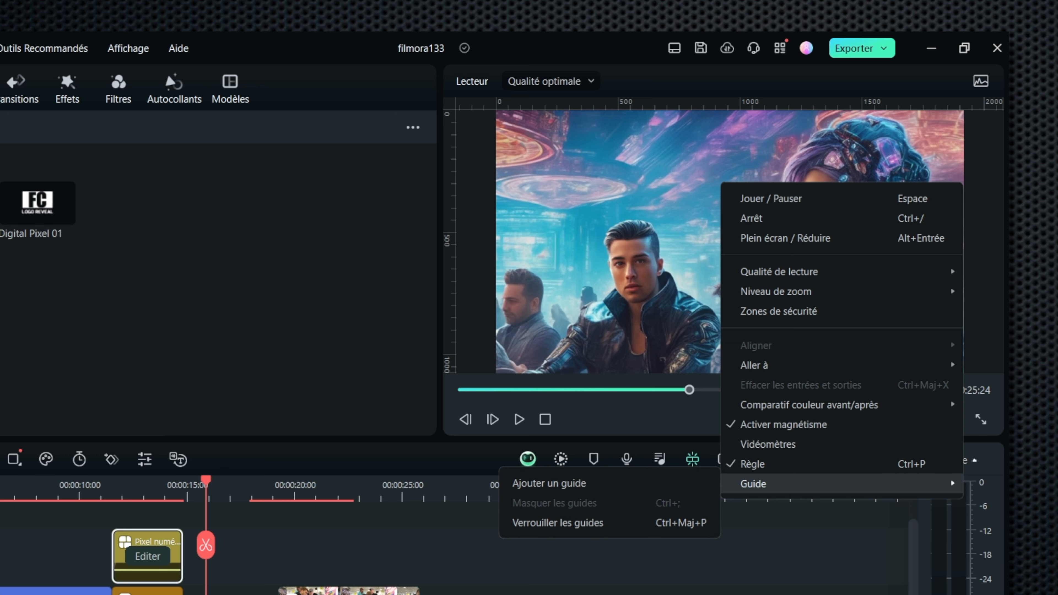
pyautogui.click(549, 484)
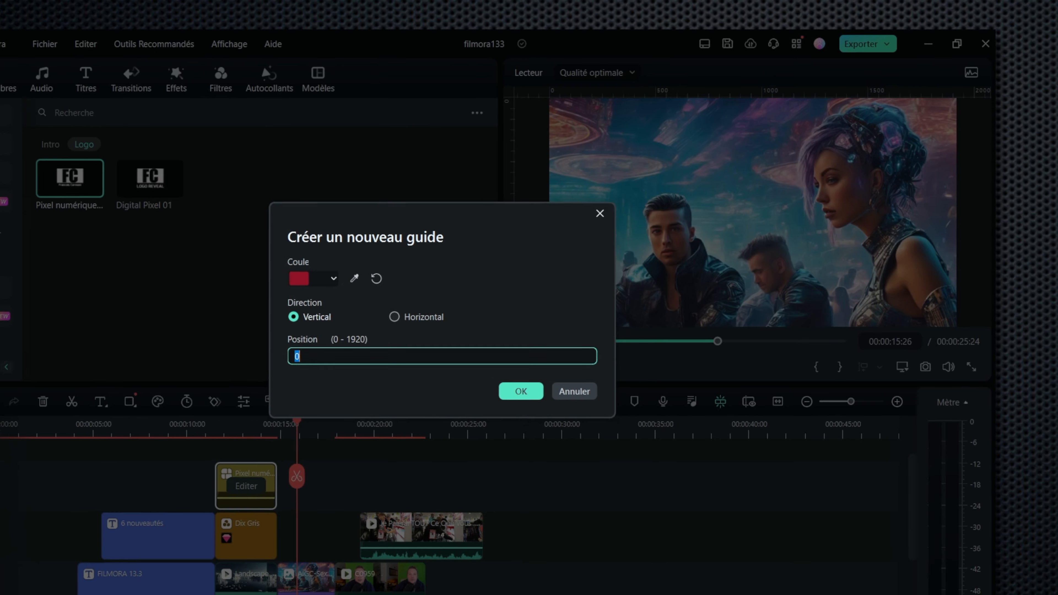
pyautogui.click(225, 318)
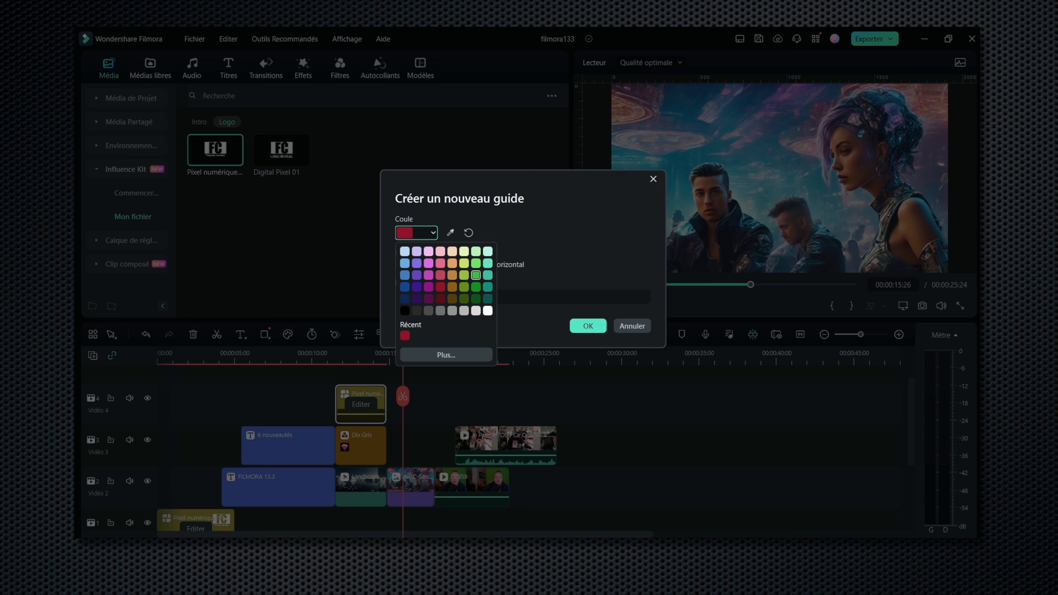
pyautogui.click(475, 263)
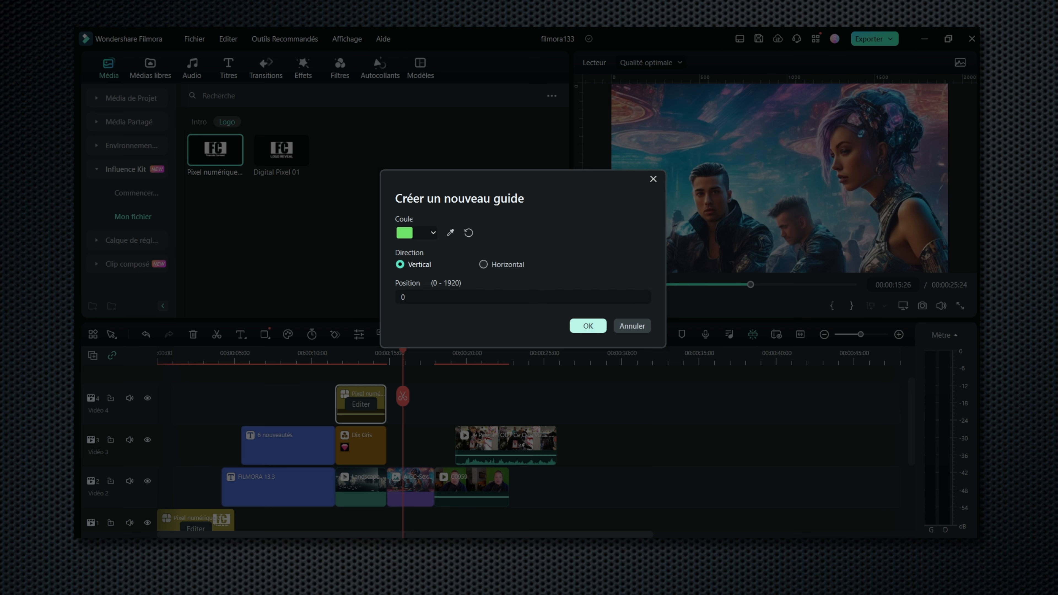
pyautogui.click(588, 325)
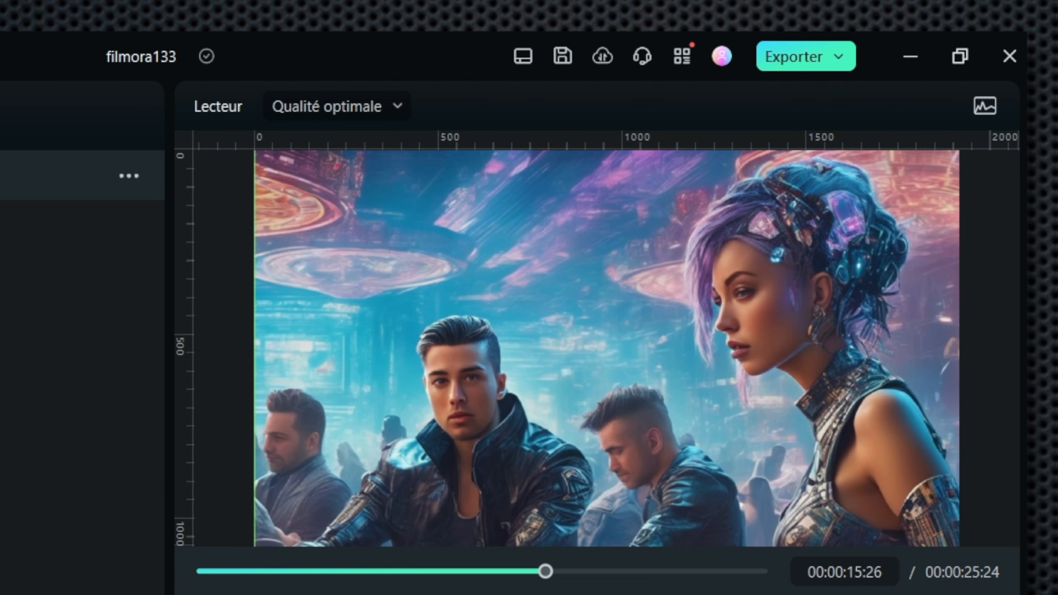
pyautogui.moveTo(255, 304); pyautogui.dragTo(457, 304)
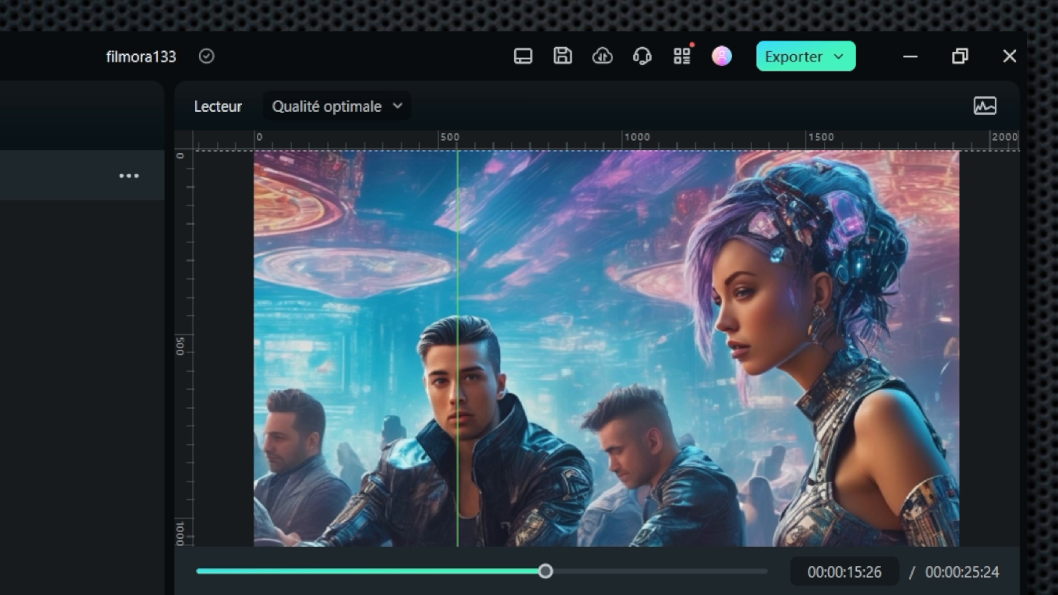
# Step: Pull out a second vertical guide at about 1340 px, shift the first to about 625 px and add a horizontal guide from the ruler
pyautogui.click(191, 292)
pyautogui.moveTo(191, 292); pyautogui.dragTo(748, 292)
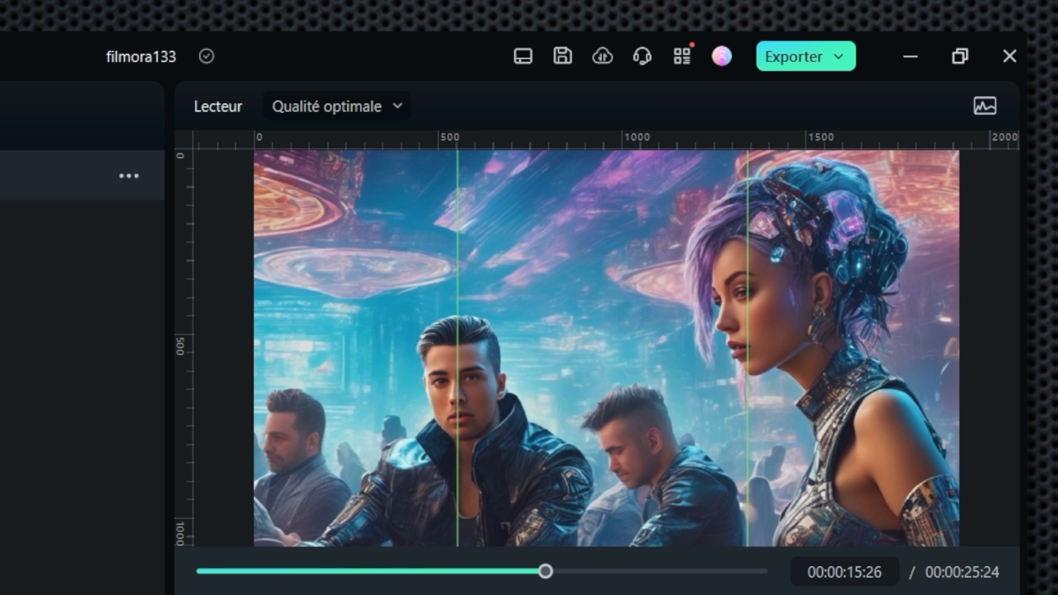
pyautogui.moveTo(458, 292); pyautogui.dragTo(485, 292)
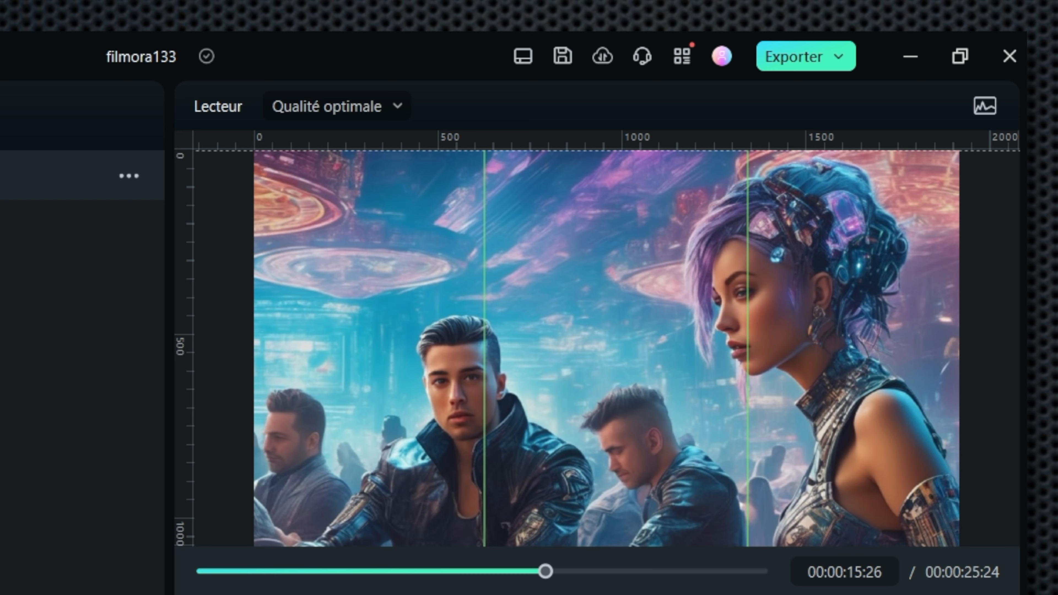
pyautogui.moveTo(568, 150); pyautogui.dragTo(568, 424)
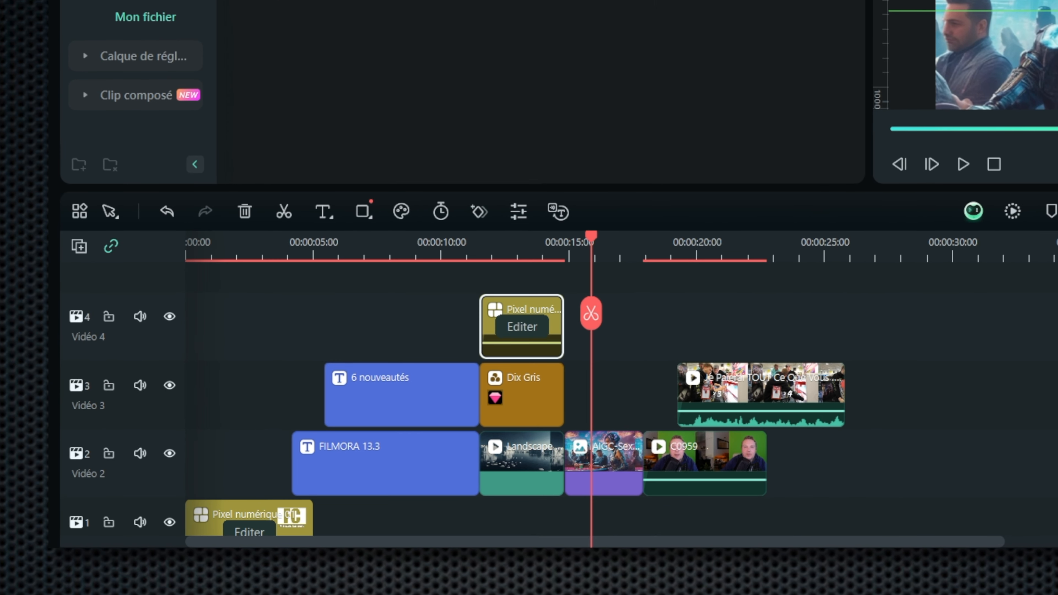
# Step: Add a quick text title on Video 4 above the cyberpunk image, reading CYBERPUNK SERIE in Anton Regular, size 80, black with an orange outline
pyautogui.moveTo(323, 212)
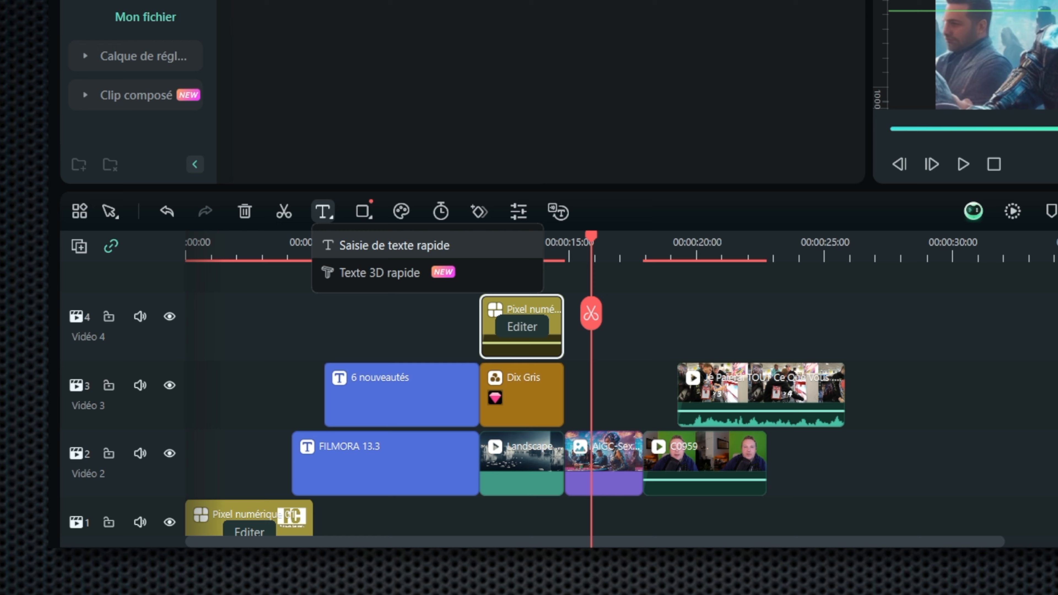
pyautogui.click(394, 245)
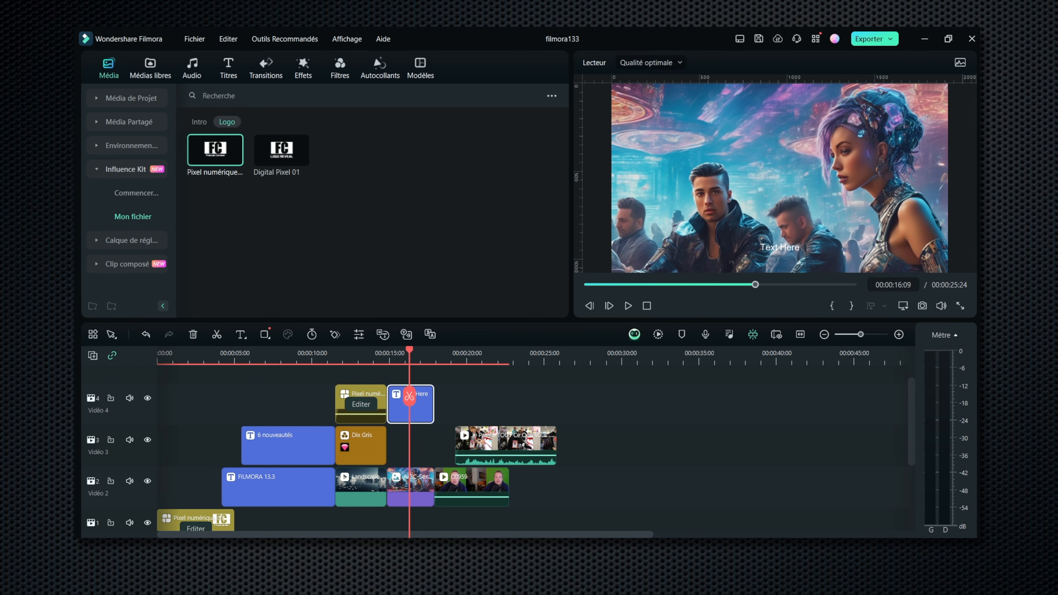
pyautogui.doubleClick(410, 396)
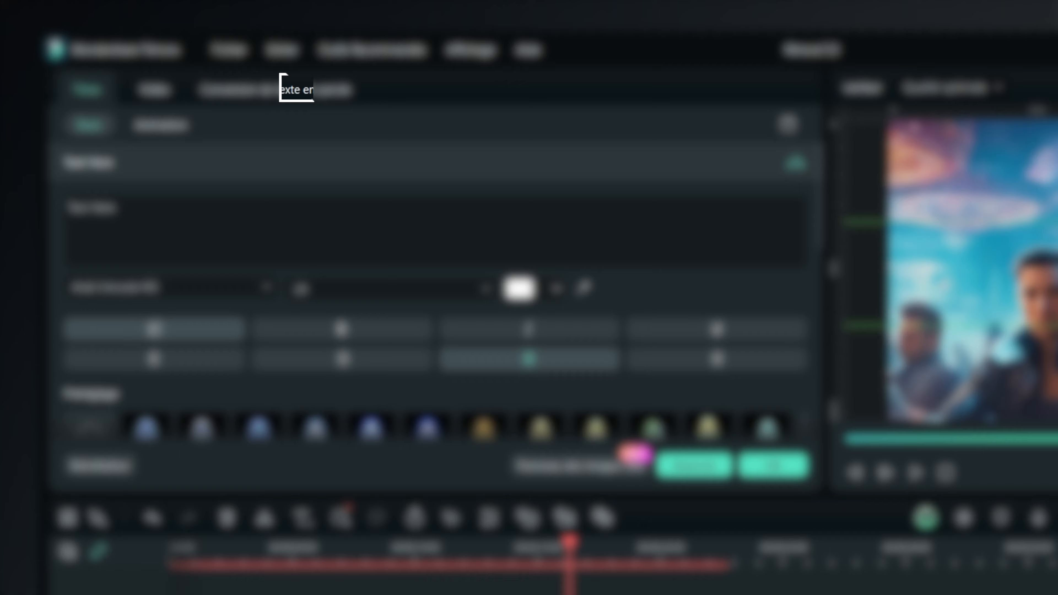
pyautogui.click(296, 87)
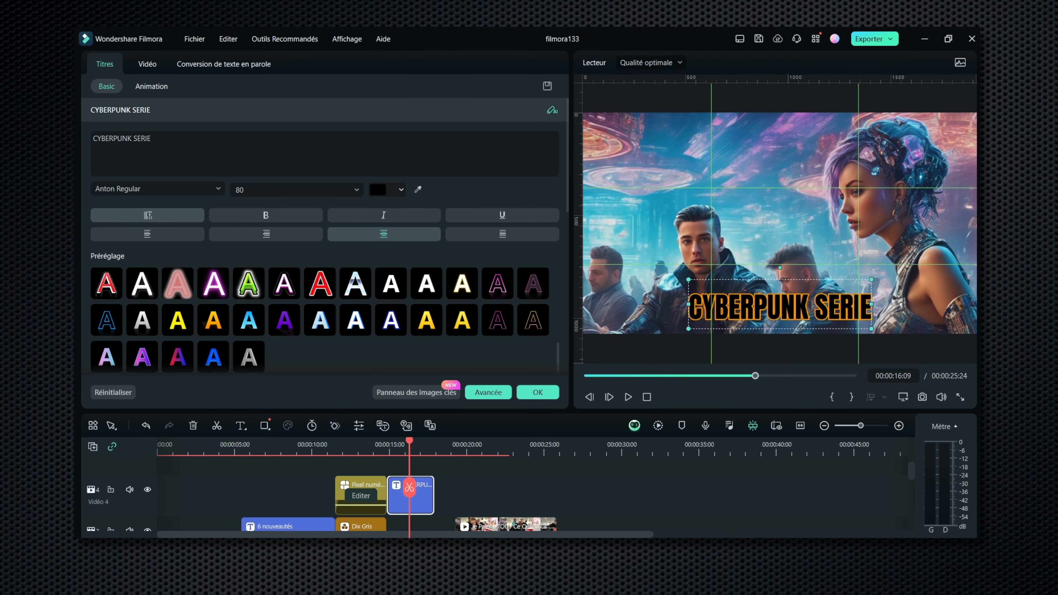
# Step: Look over the stacked timeline tracks from Video 4 down to Video 2 and back
pyautogui.scroll(-2, 360, 496)
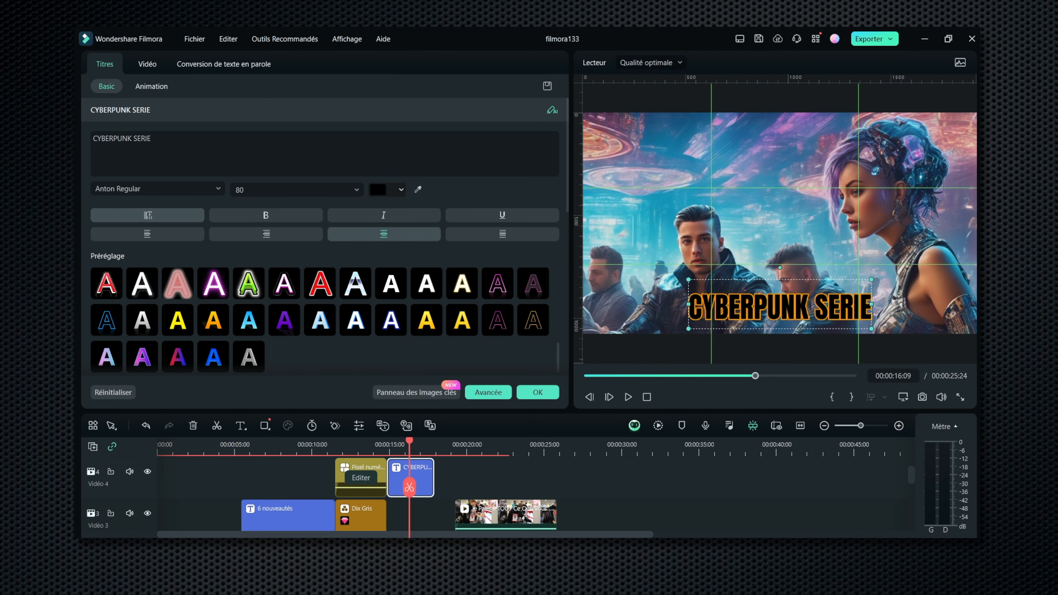
pyautogui.scroll(-2, 361, 496)
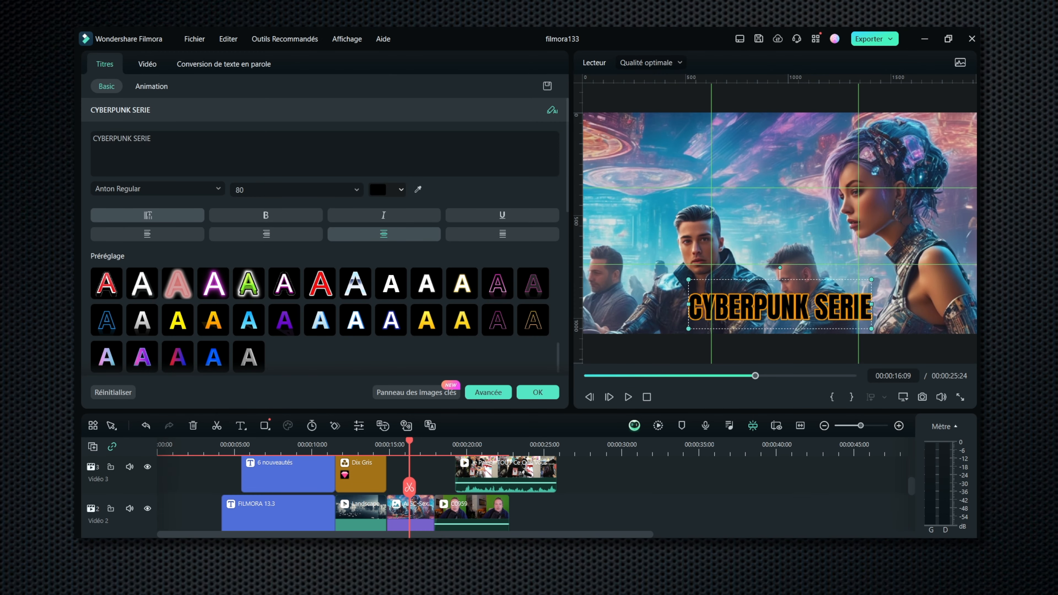
pyautogui.scroll(-2, 360, 496)
pyautogui.scroll(3, 361, 496)
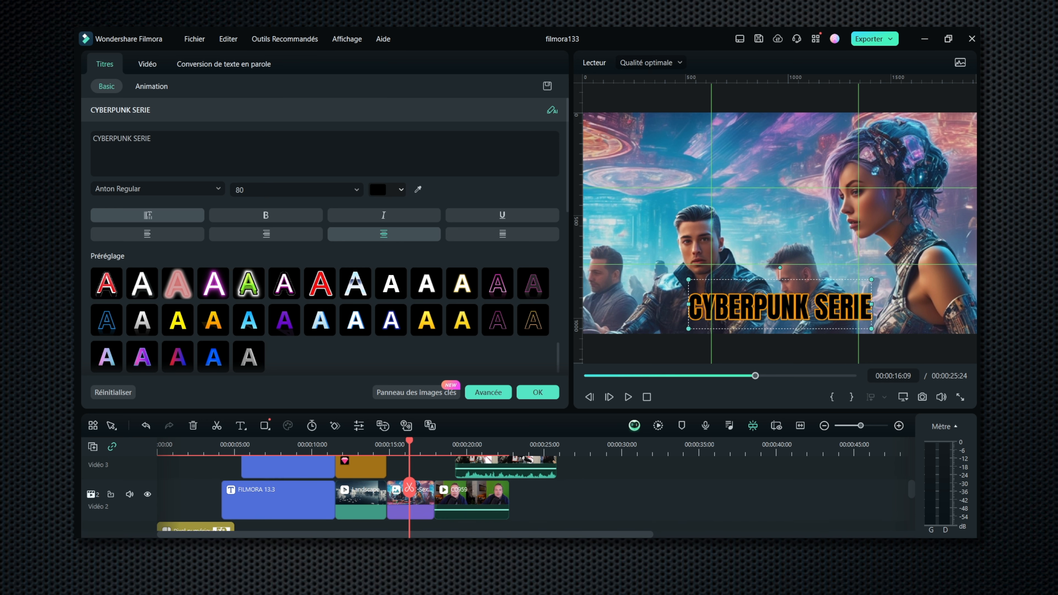
pyautogui.scroll(2, 361, 496)
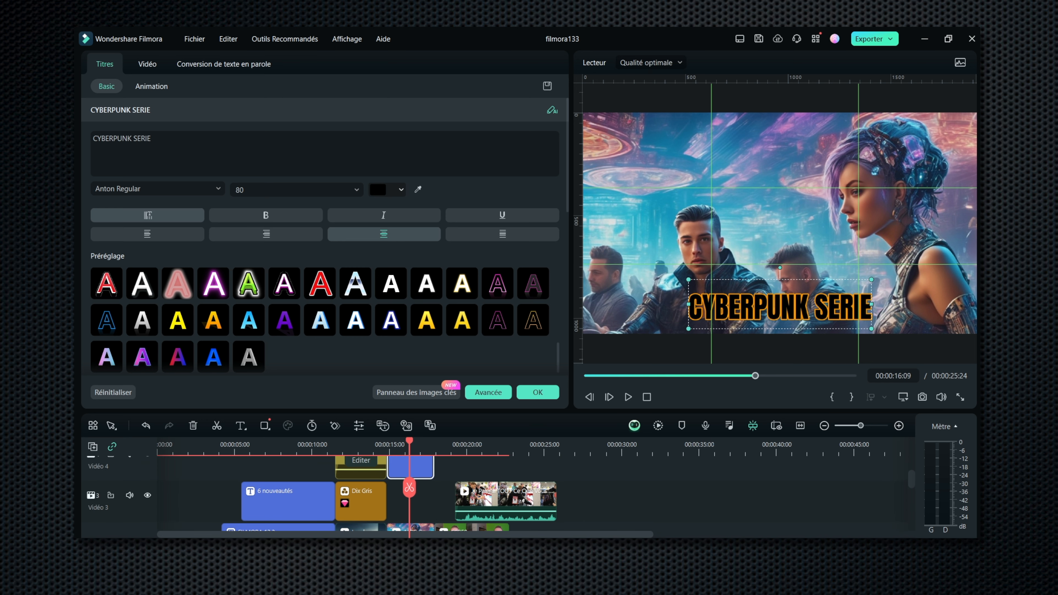
pyautogui.scroll(-3, 361, 496)
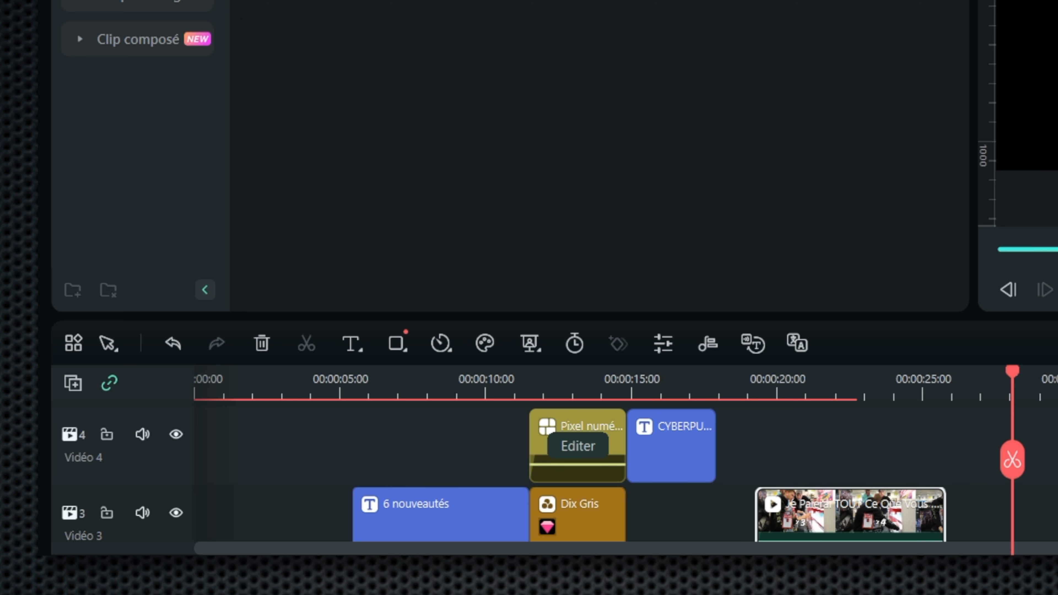
pyautogui.scroll(-2, 578, 446)
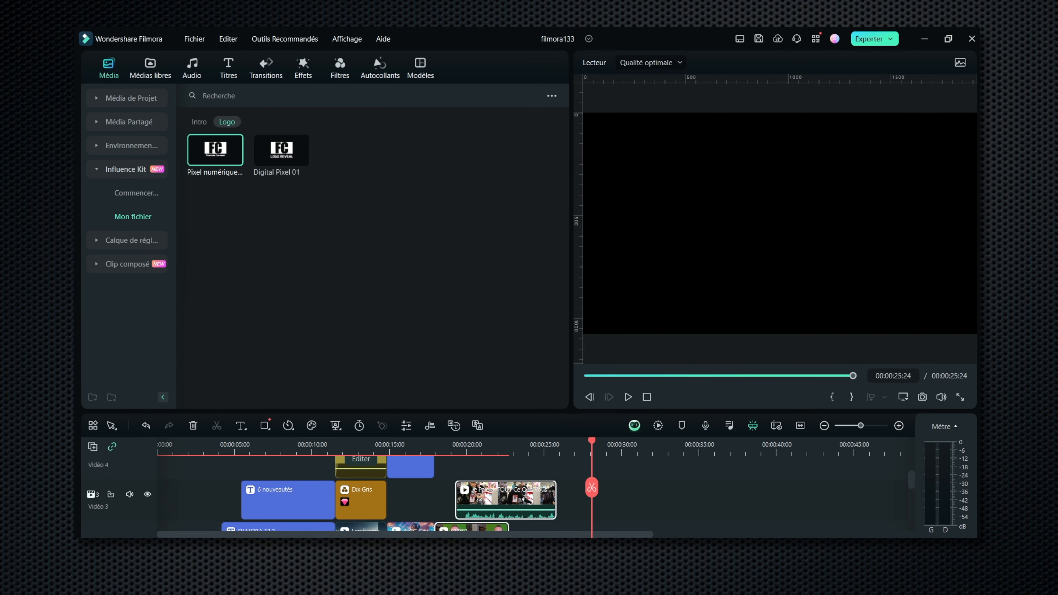
# Step: Move the playhead just past the last clip, open the AI music generator and look through its theme and genre options
pyautogui.moveTo(592, 441); pyautogui.dragTo(578, 441)
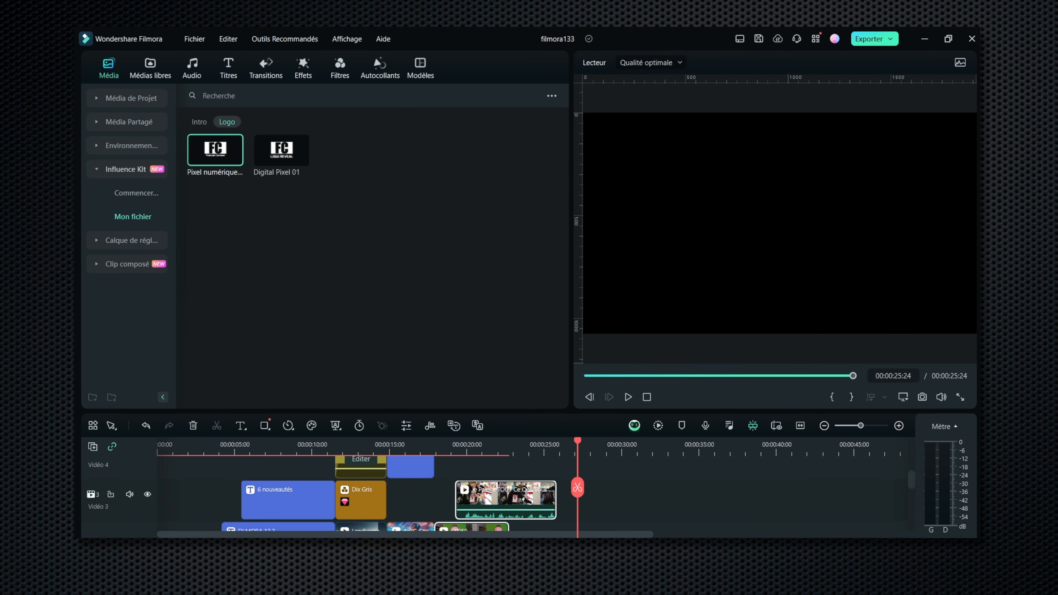
pyautogui.click(191, 67)
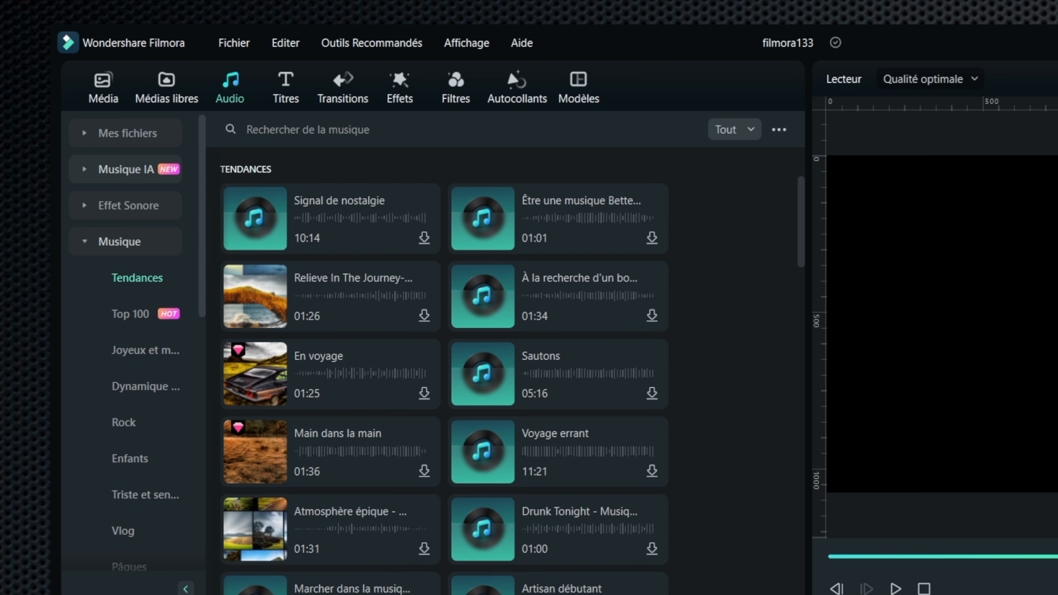
pyautogui.click(126, 169)
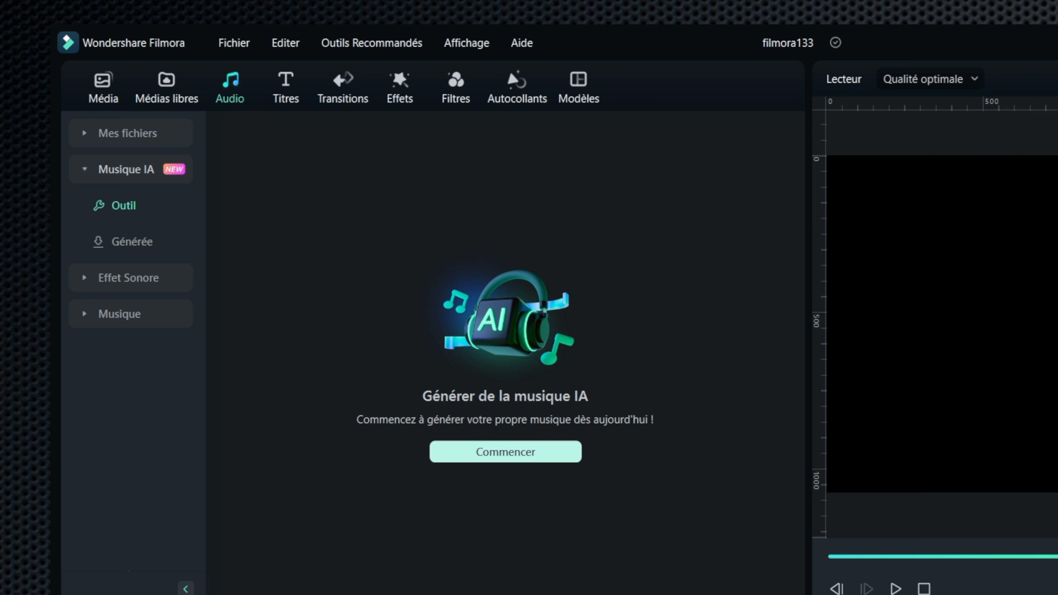
pyautogui.click(491, 456)
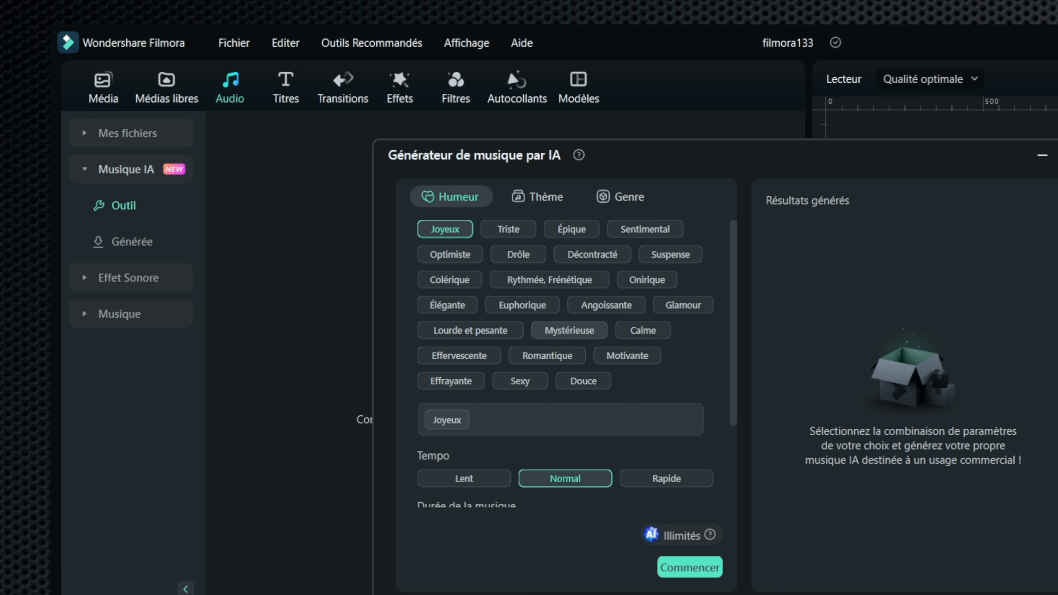
pyautogui.click(538, 196)
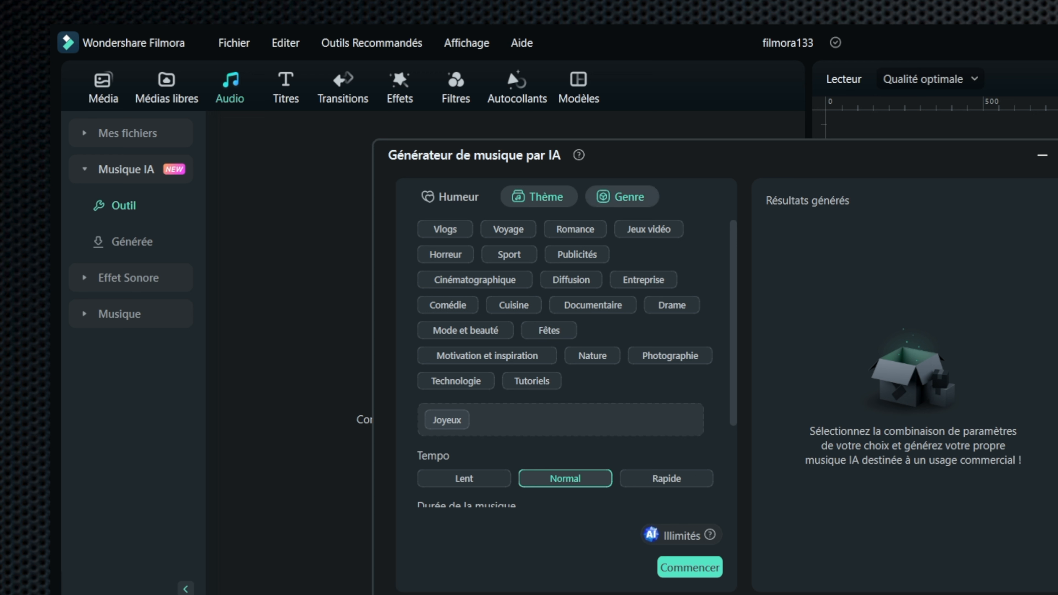
pyautogui.click(622, 197)
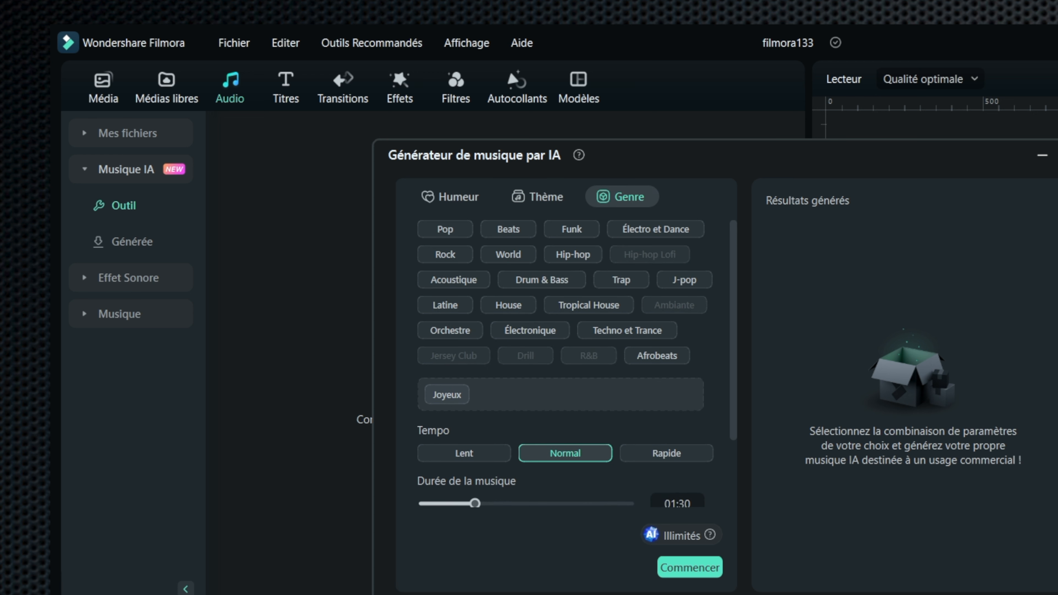